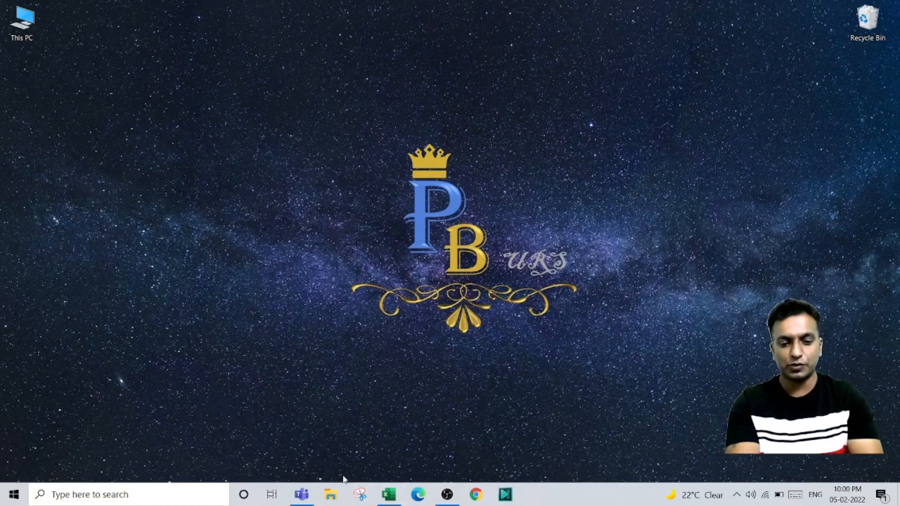
# - Switch to the Font formatting workbook in Excel and enlarge the student rank table to 170% zoom
pyautogui.click(388, 496)
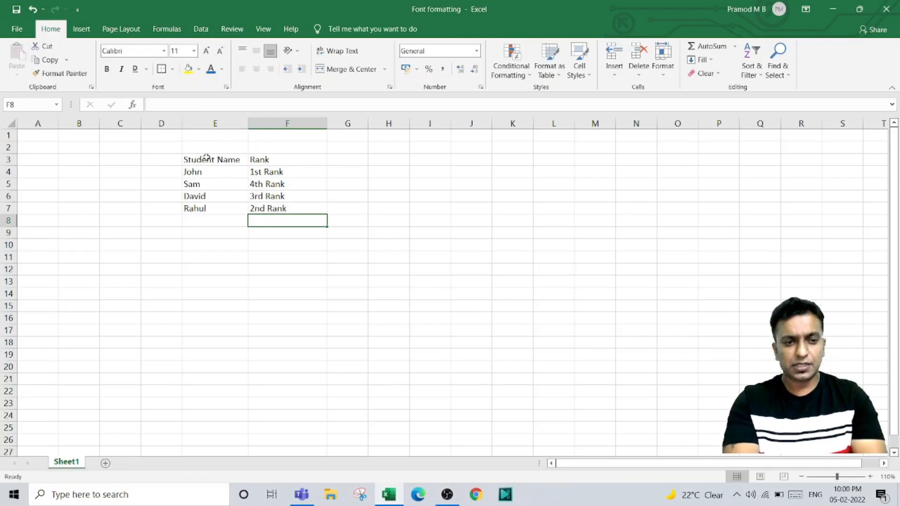
pyautogui.moveTo(206, 158); pyautogui.dragTo(207, 195)
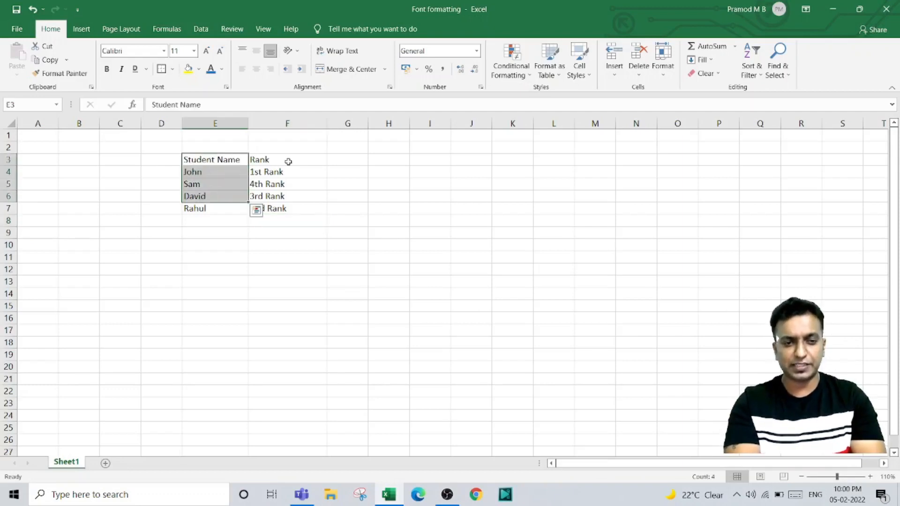
pyautogui.moveTo(287, 160); pyautogui.dragTo(284, 207)
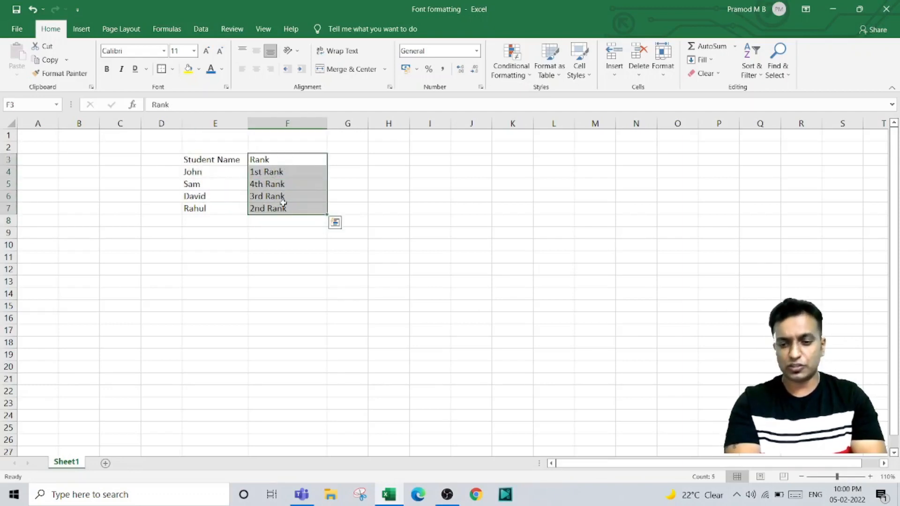
pyautogui.click(869, 477)
pyautogui.click(869, 477)
pyautogui.click(870, 477)
pyautogui.click(869, 477)
pyautogui.click(870, 478)
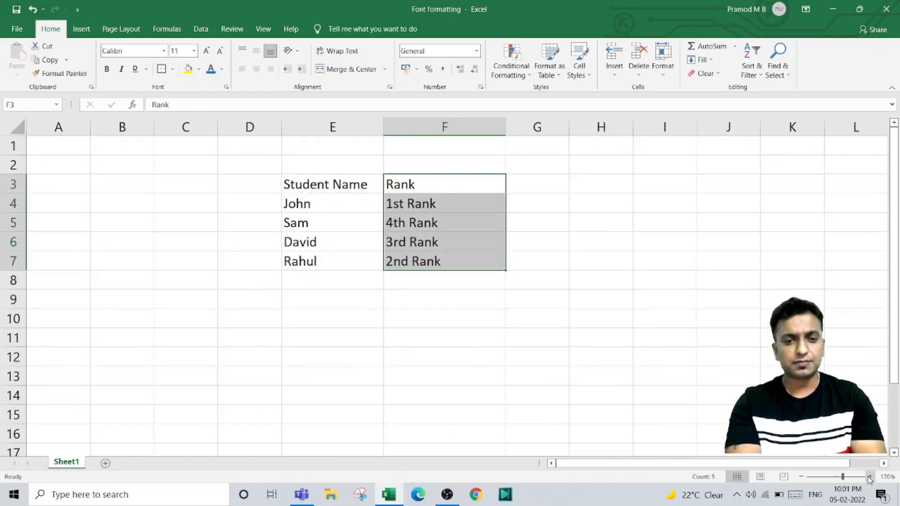
pyautogui.click(718, 370)
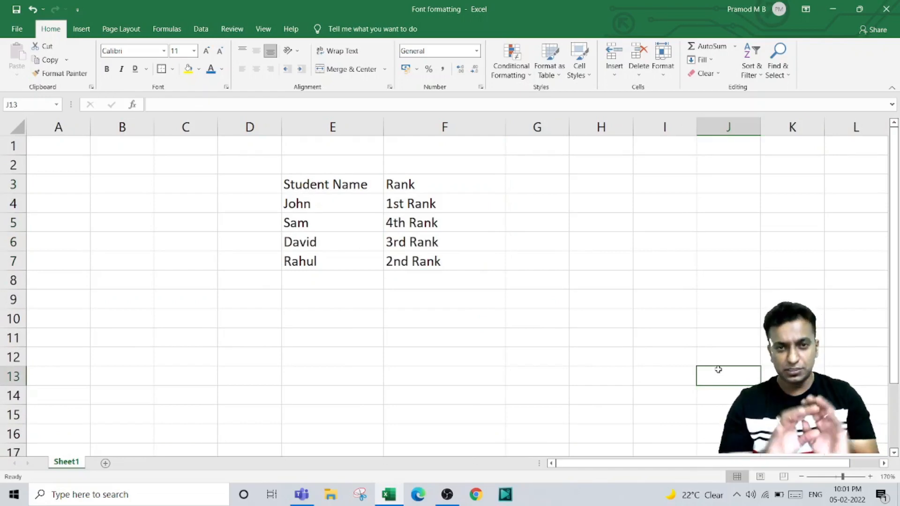
# - Make the header cells Student Name and Rank in E3:F3 bold
pyautogui.moveTo(313, 183); pyautogui.dragTo(402, 186)
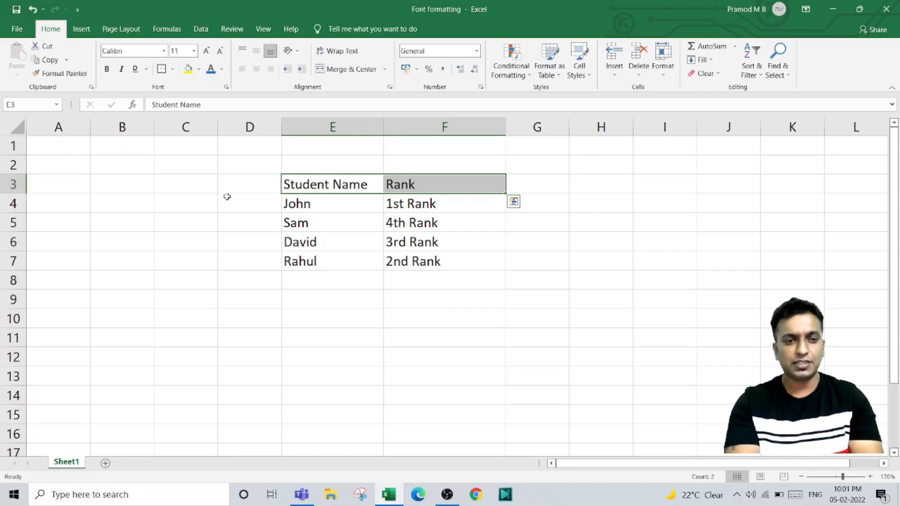
pyautogui.click(107, 70)
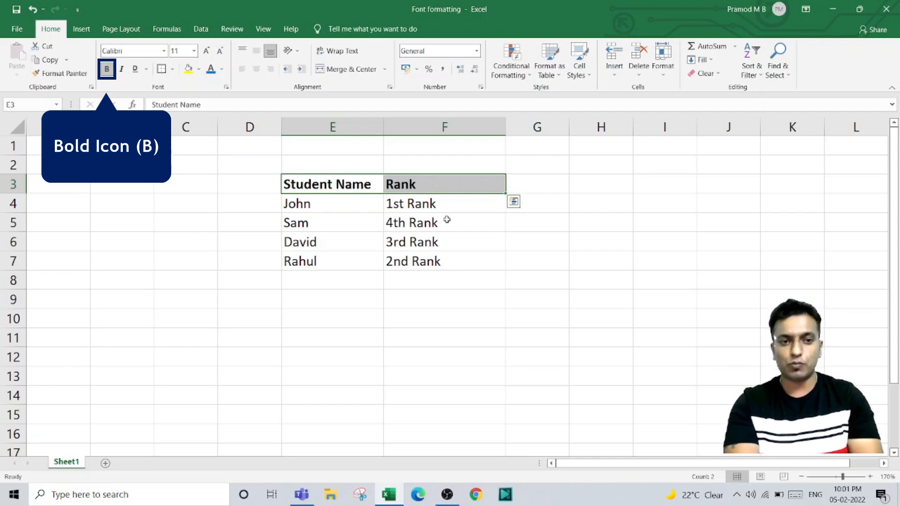
pyautogui.click(107, 69)
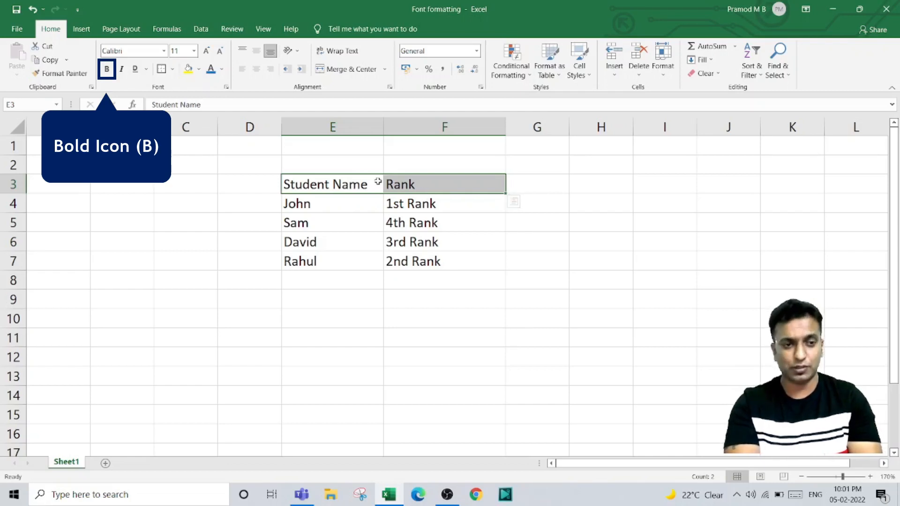
pyautogui.click(107, 69)
pyautogui.click(651, 184)
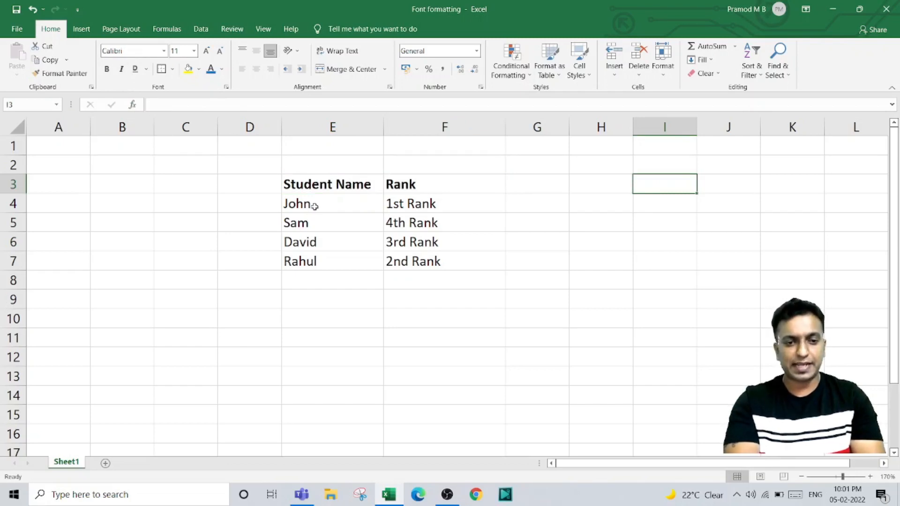
# - Italicize the student names in E4:E7
pyautogui.moveTo(311, 204); pyautogui.dragTo(314, 258)
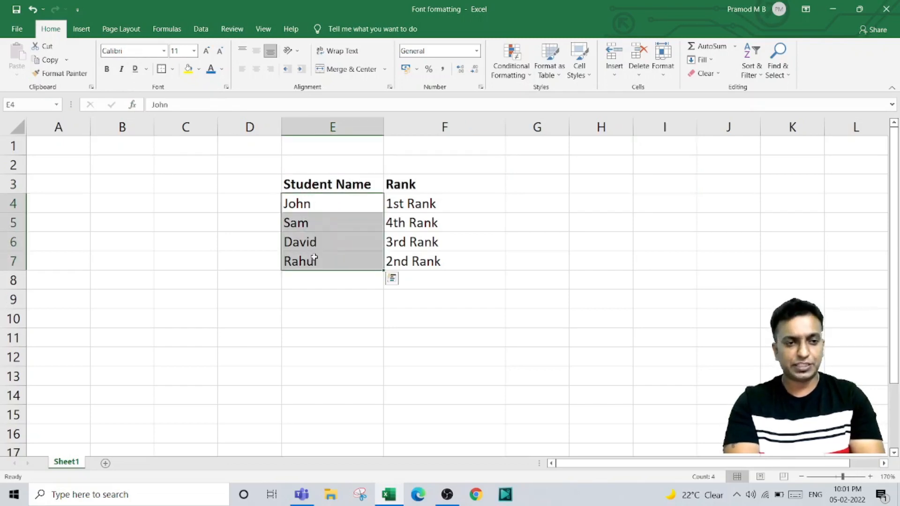
pyautogui.click(122, 70)
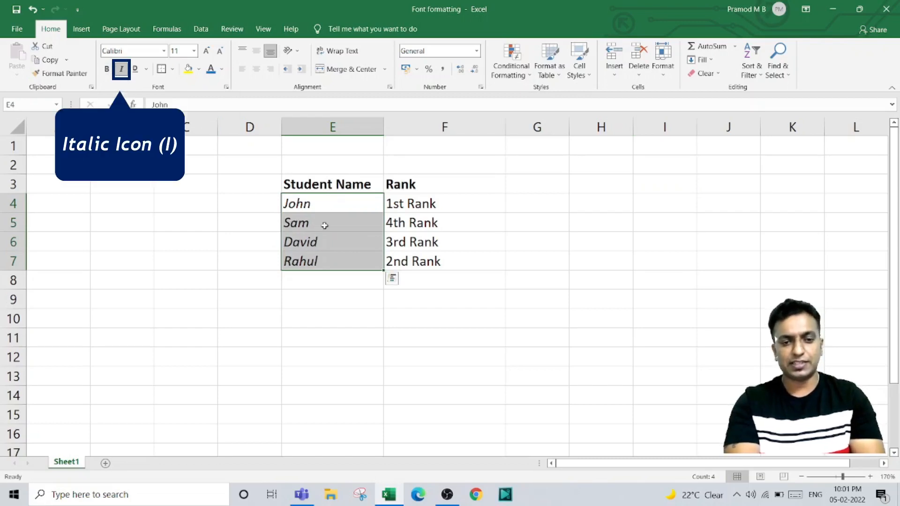
pyautogui.click(122, 70)
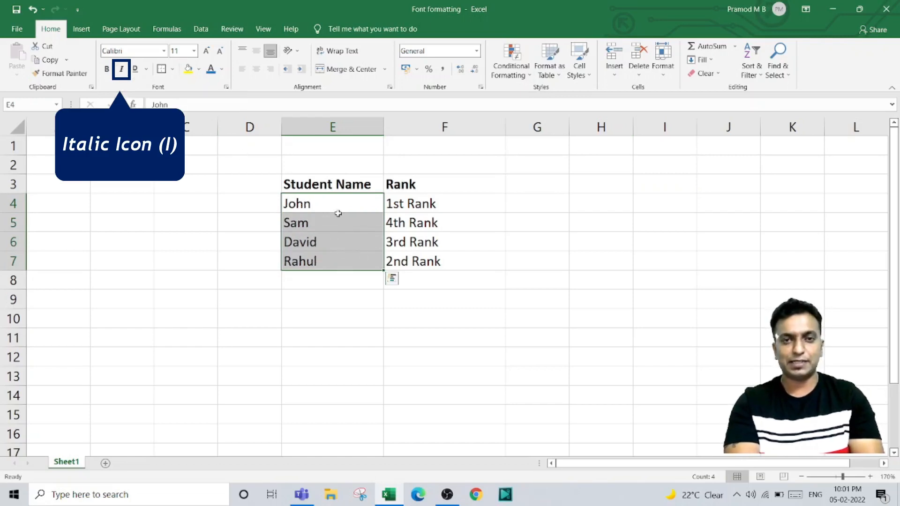
pyautogui.hotkey('ctrl', 'i')
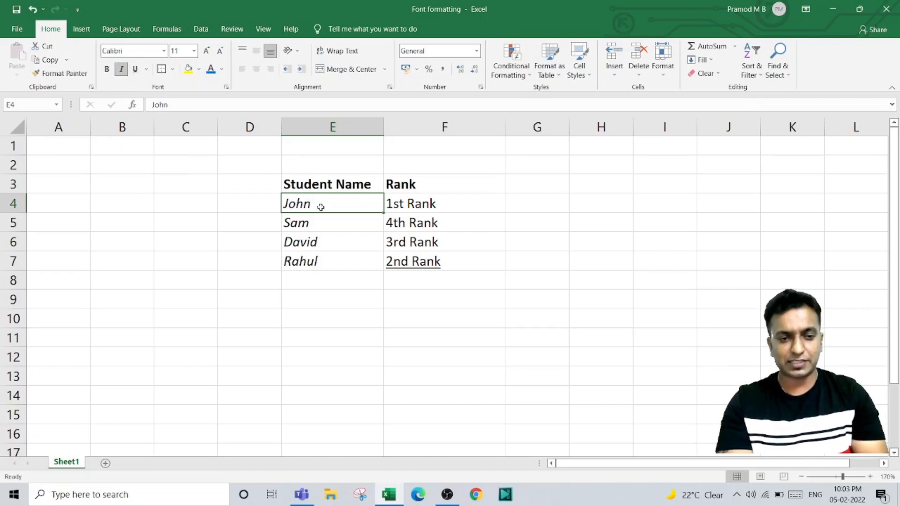
# - Apply a single underline to the name in E4 and a double underline to the name in E6
pyautogui.click(137, 71)
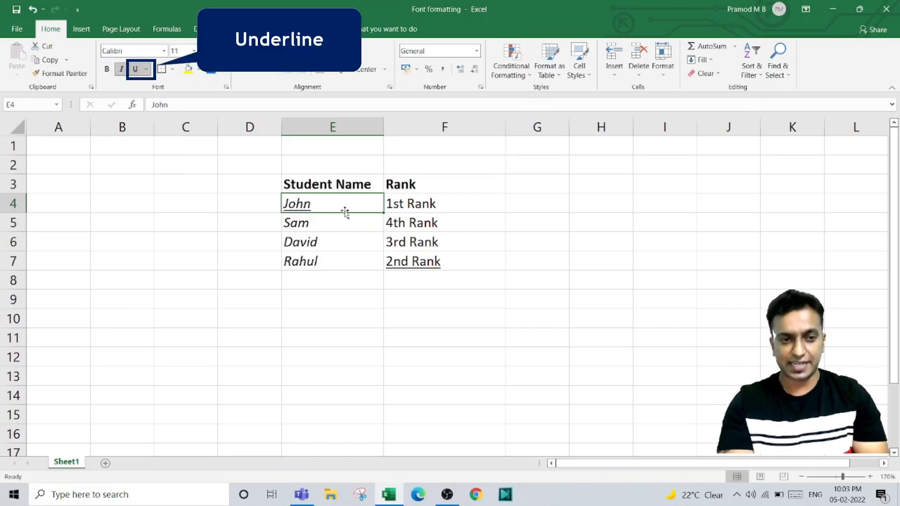
pyautogui.click(336, 236)
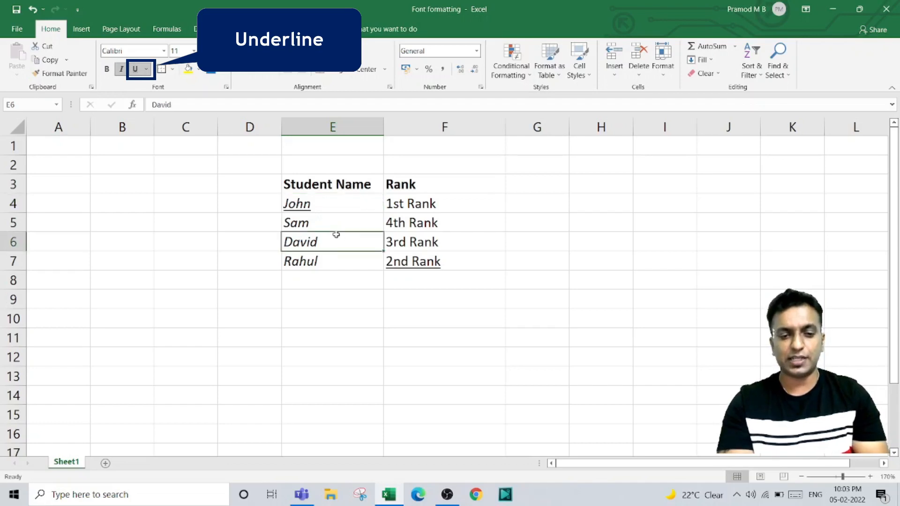
pyautogui.click(147, 70)
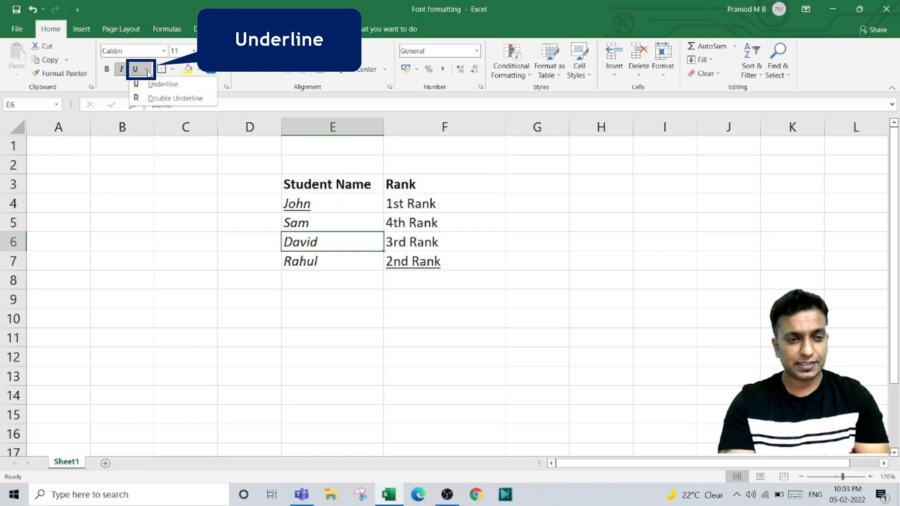
pyautogui.click(159, 98)
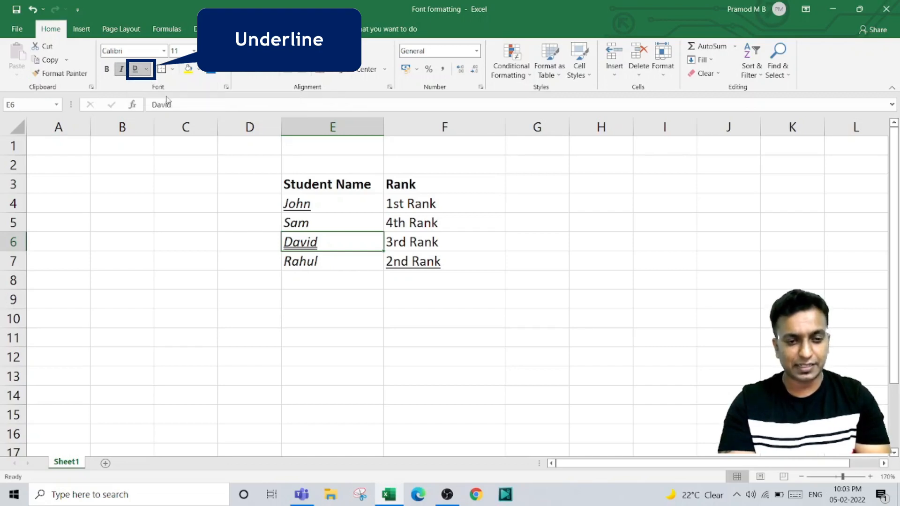
pyautogui.click(339, 275)
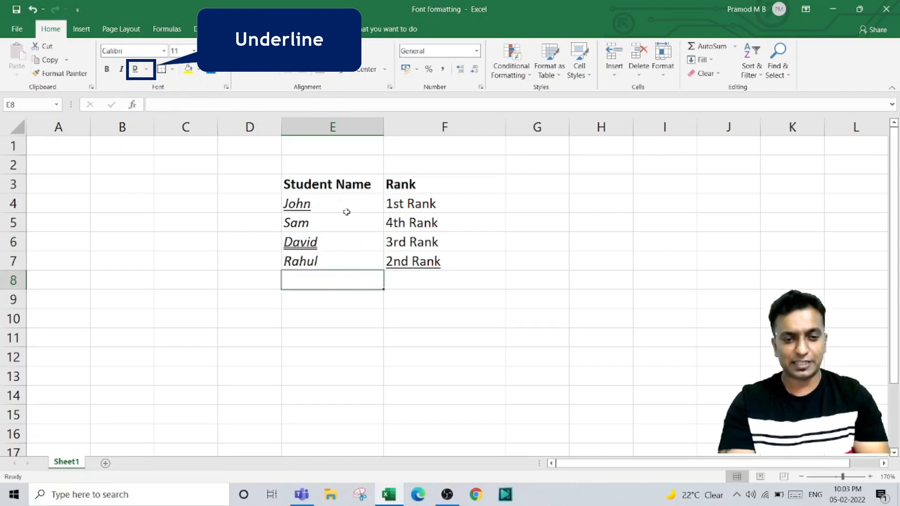
pyautogui.click(349, 206)
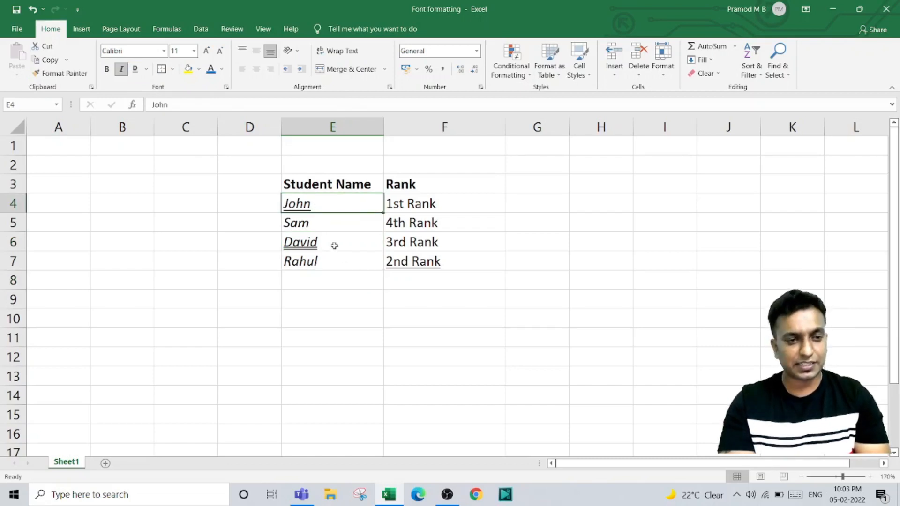
pyautogui.click(334, 243)
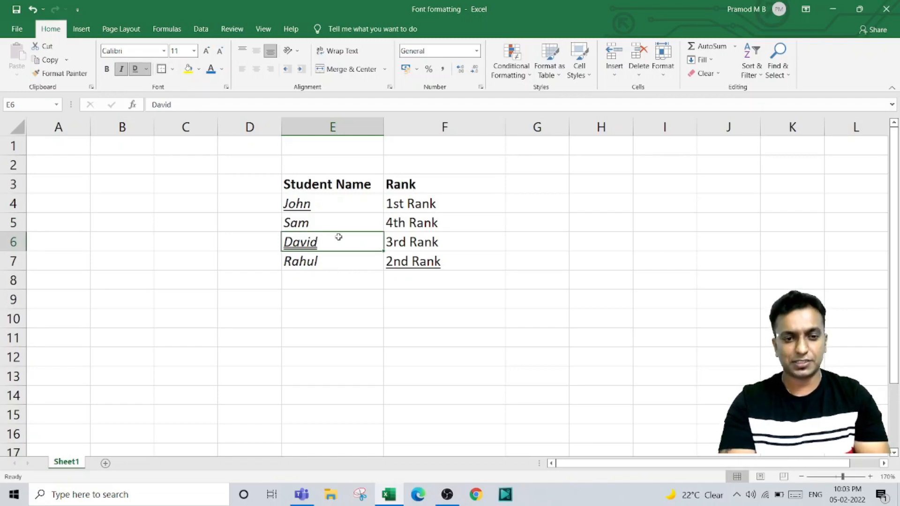
# - Apply All Borders to the student rank table in E3:F7
pyautogui.moveTo(298, 182); pyautogui.dragTo(421, 260)
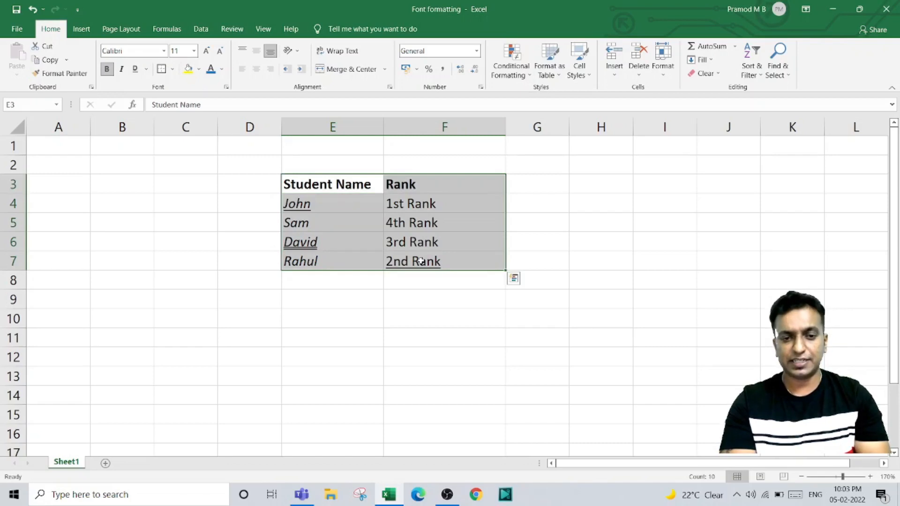
pyautogui.click(173, 70)
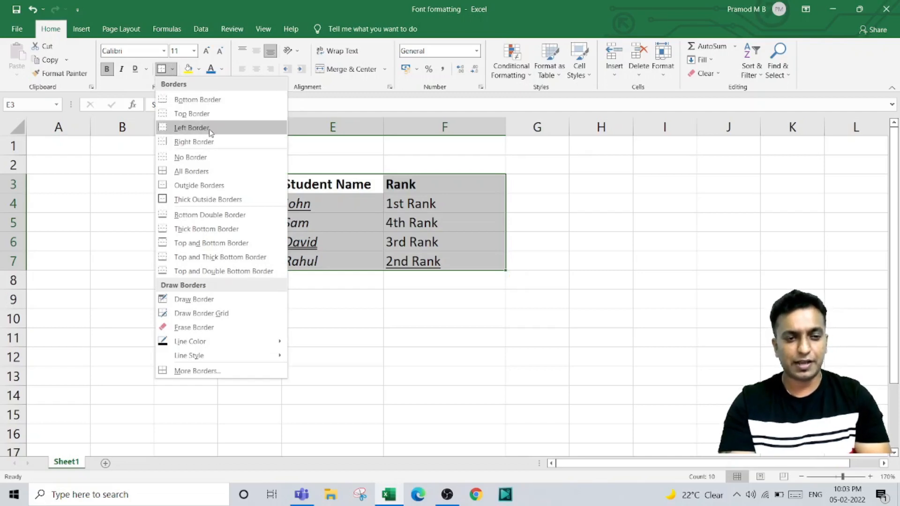
pyautogui.click(206, 172)
pyautogui.click(552, 216)
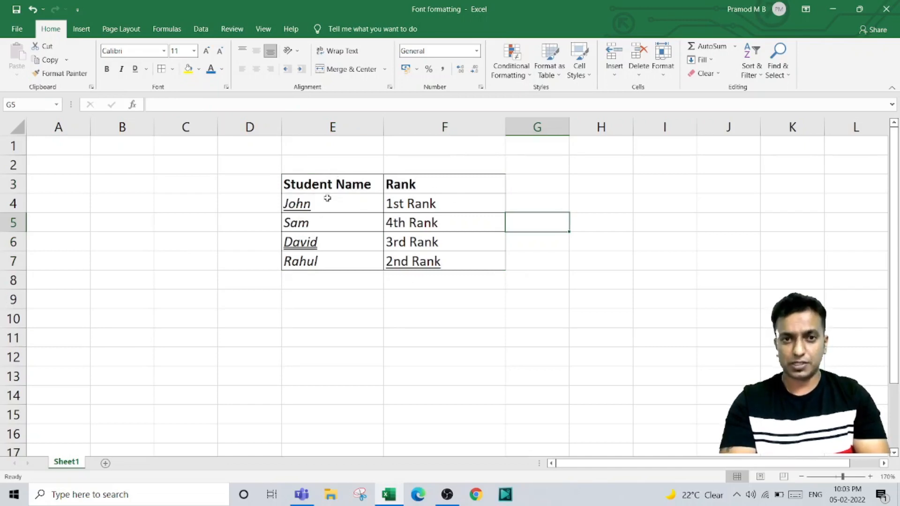
# - Remove the borders from the student rank table in E3:F7
pyautogui.moveTo(325, 186); pyautogui.dragTo(402, 255)
pyautogui.click(173, 68)
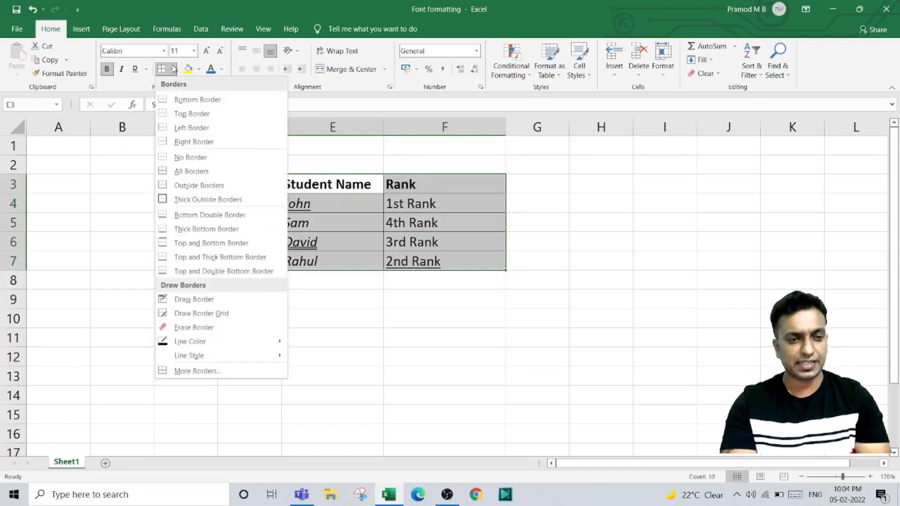
pyautogui.click(199, 157)
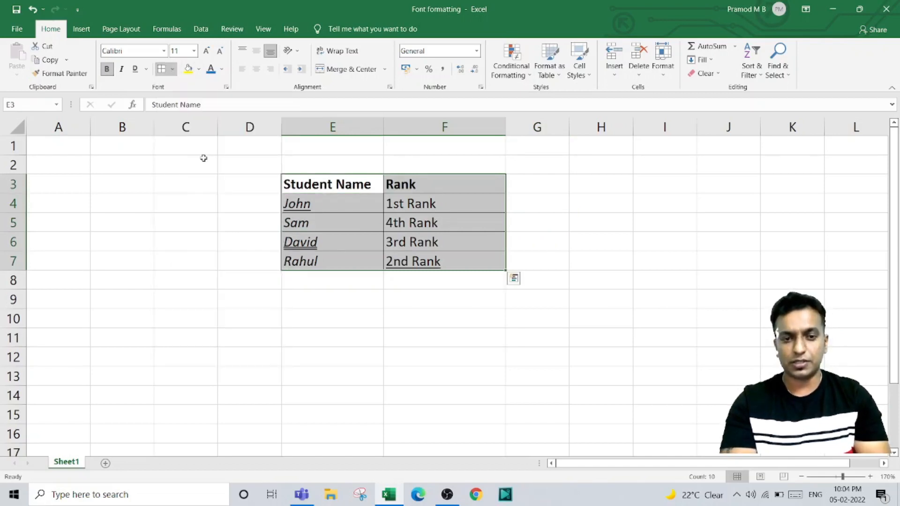
pyautogui.click(520, 227)
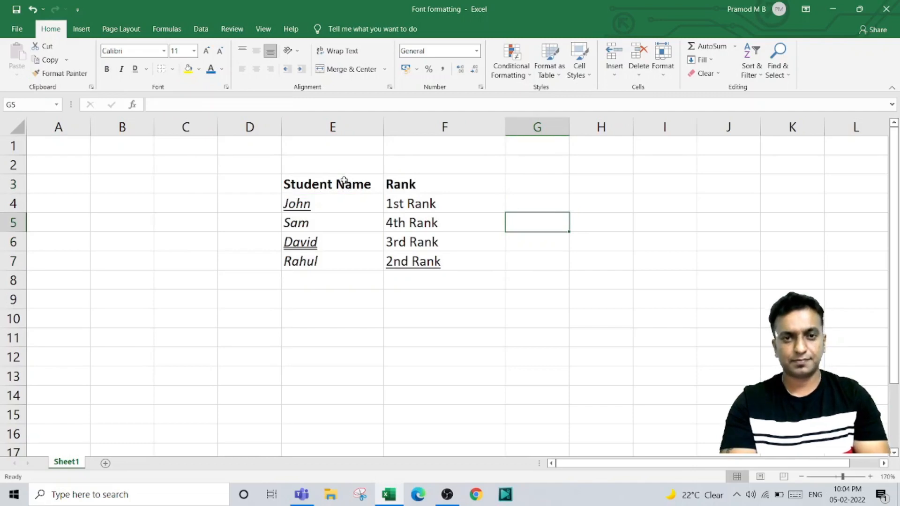
# - Give the table in E3:F7 All Borders plus Thick Outside Borders around its edge
pyautogui.moveTo(344, 180); pyautogui.dragTo(478, 263)
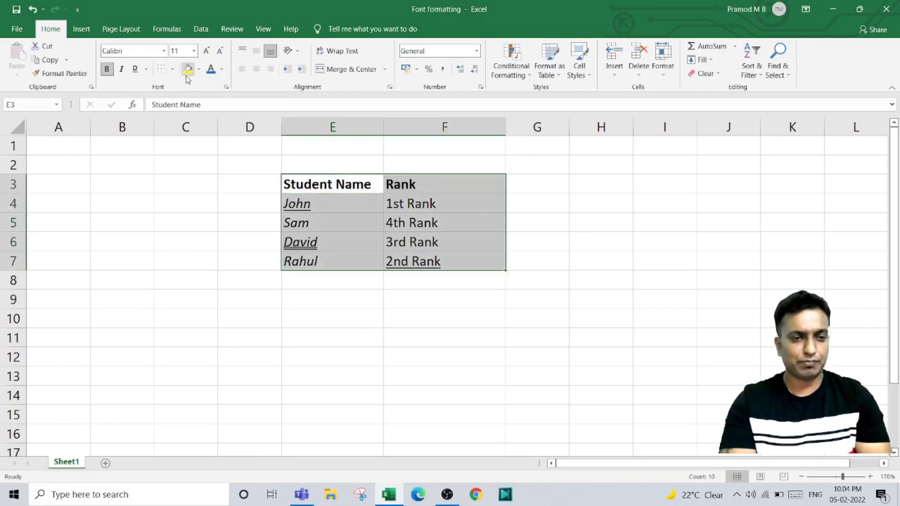
pyautogui.click(173, 69)
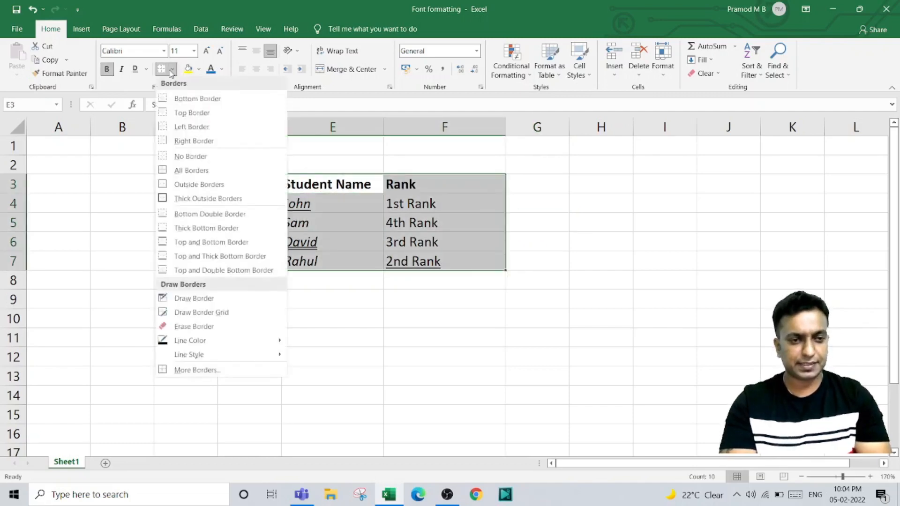
pyautogui.click(192, 171)
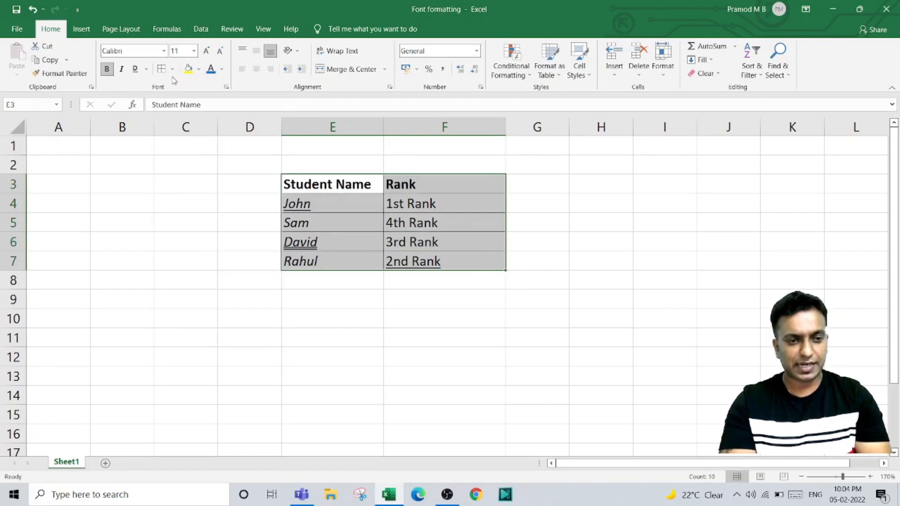
pyautogui.click(172, 69)
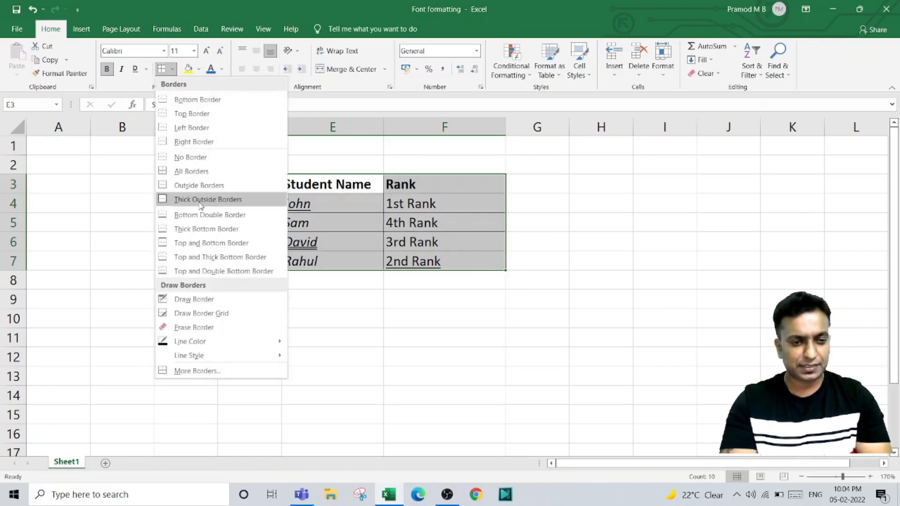
pyautogui.click(201, 200)
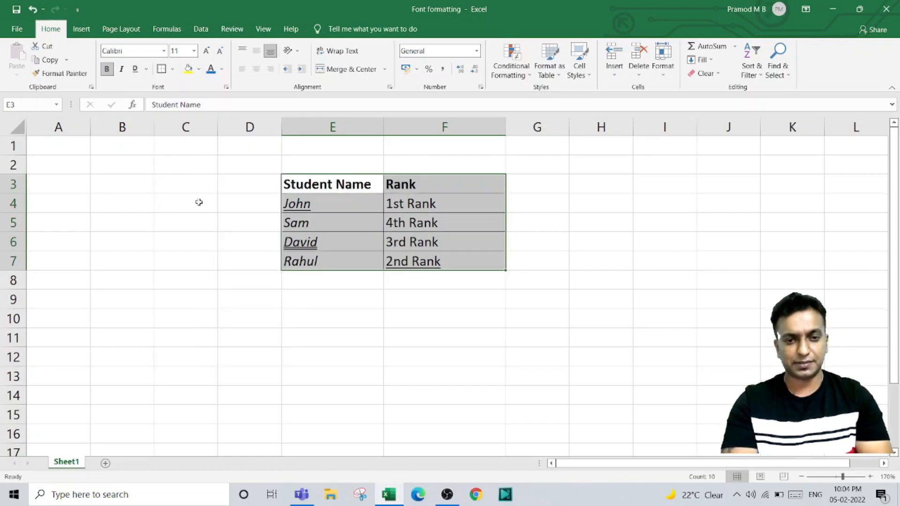
pyautogui.click(594, 230)
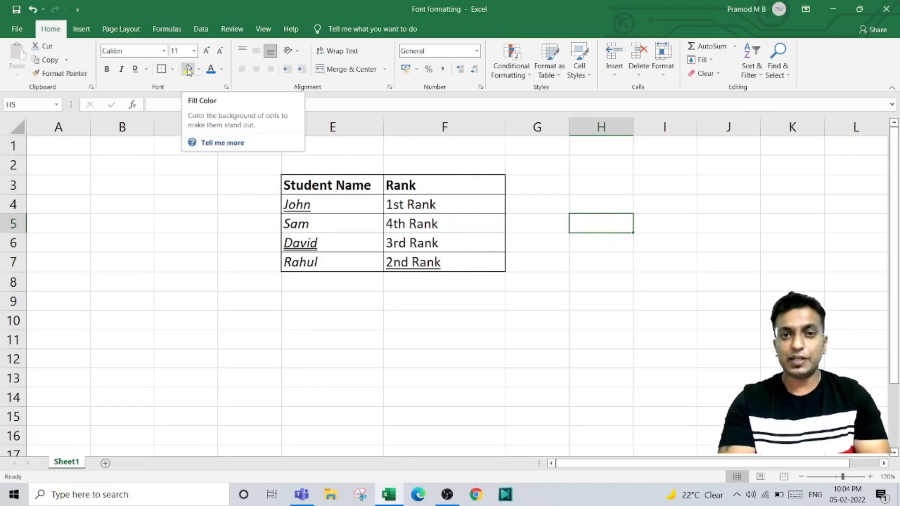
# - Fill the header cells E3:F3 with a light blue theme colour
pyautogui.moveTo(309, 187); pyautogui.dragTo(424, 189)
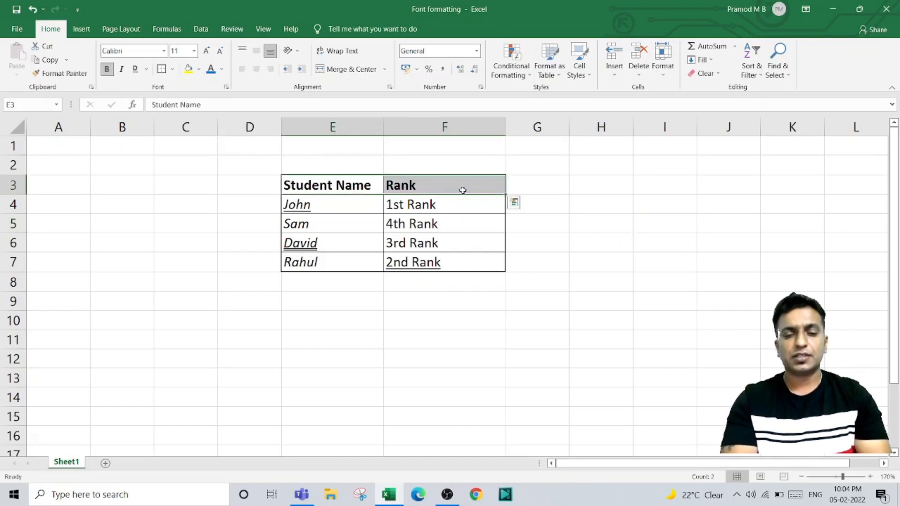
pyautogui.click(201, 69)
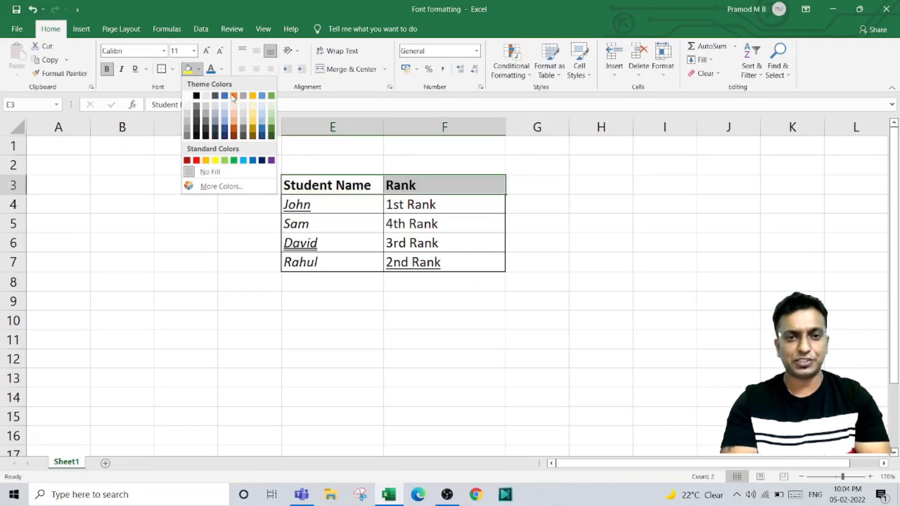
pyautogui.click(262, 119)
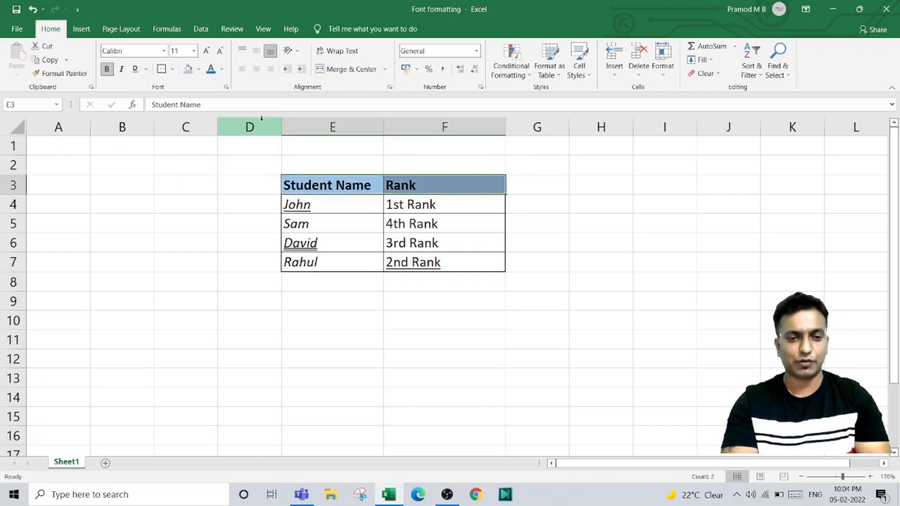
# - Change the font colour of the student names in E4:E7 to the standard Red
pyautogui.click(530, 190)
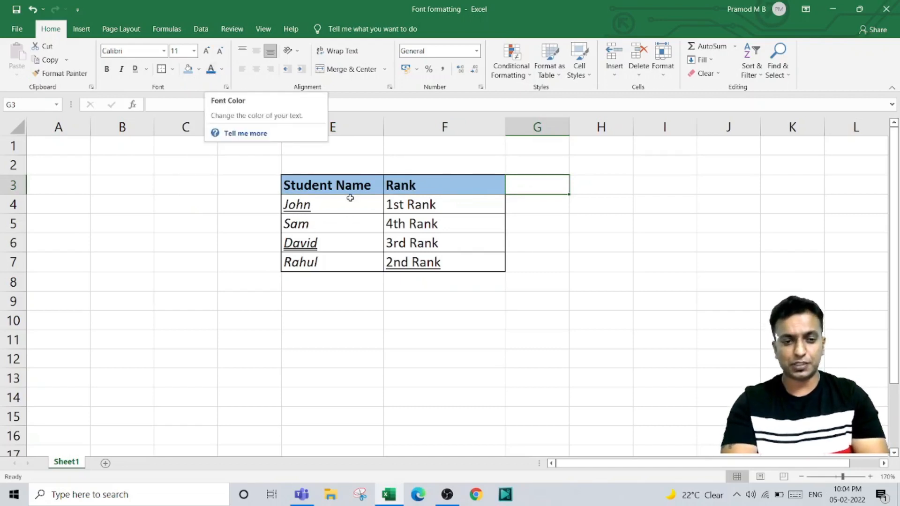
pyautogui.moveTo(346, 204); pyautogui.dragTo(339, 258)
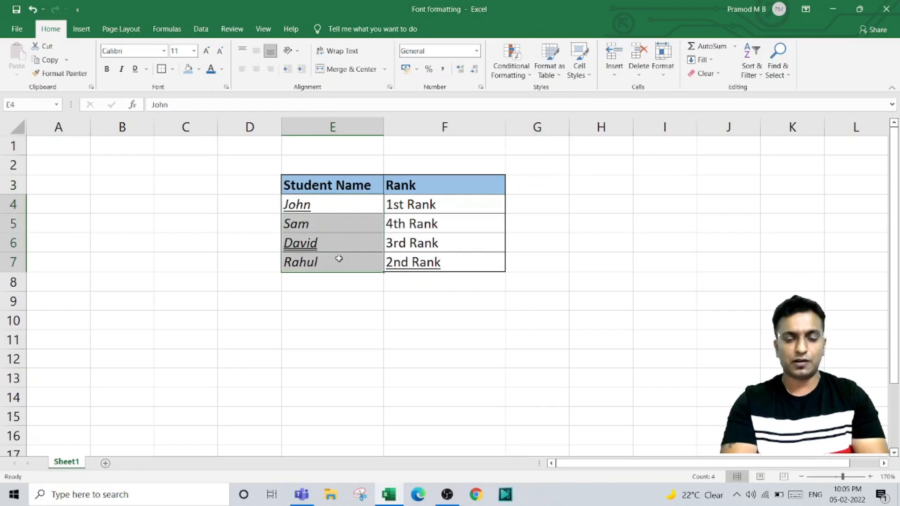
pyautogui.click(221, 71)
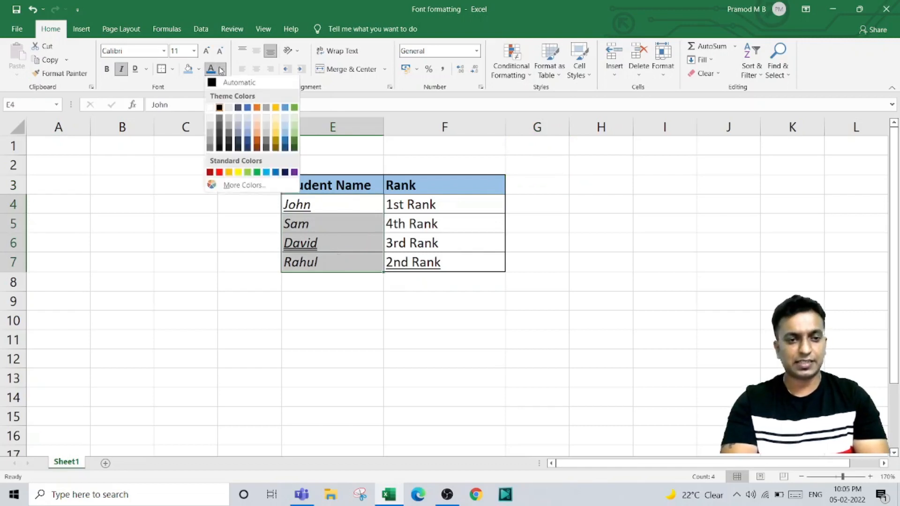
pyautogui.click(219, 174)
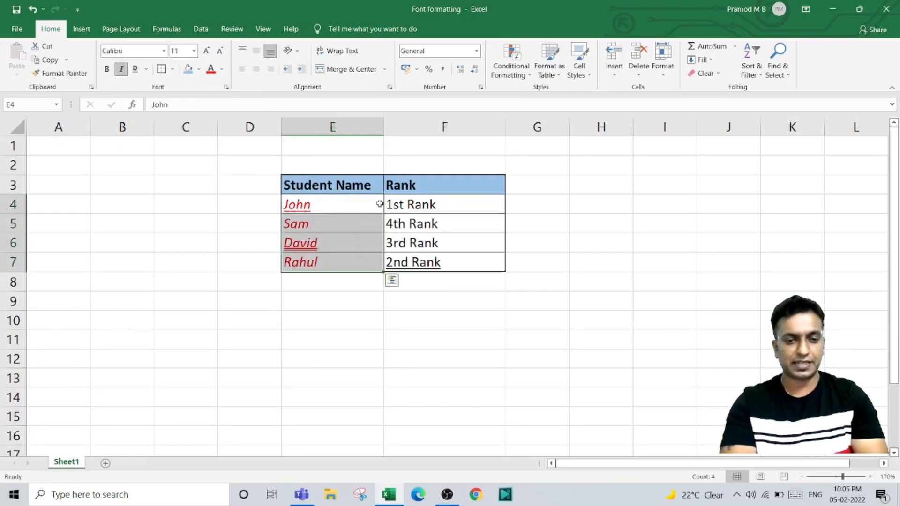
pyautogui.click(486, 215)
pyautogui.moveTo(332, 205); pyautogui.dragTo(325, 259)
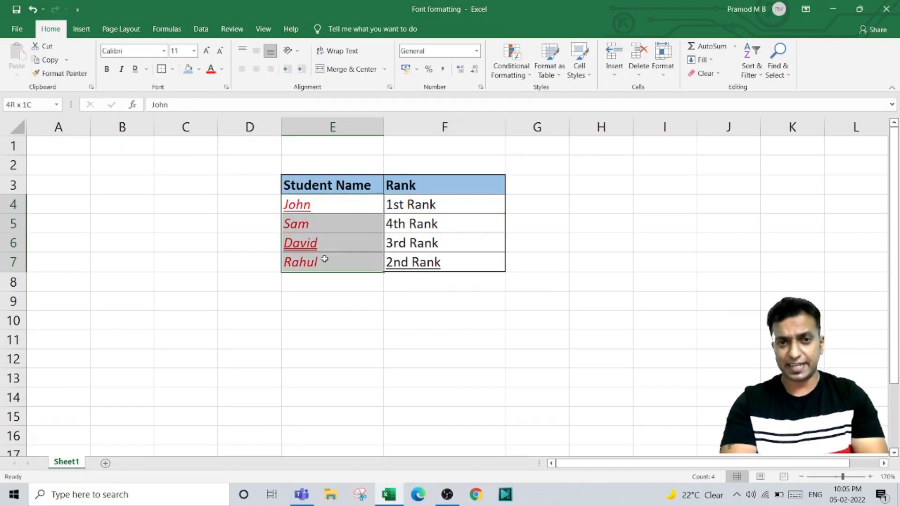
pyautogui.click(208, 198)
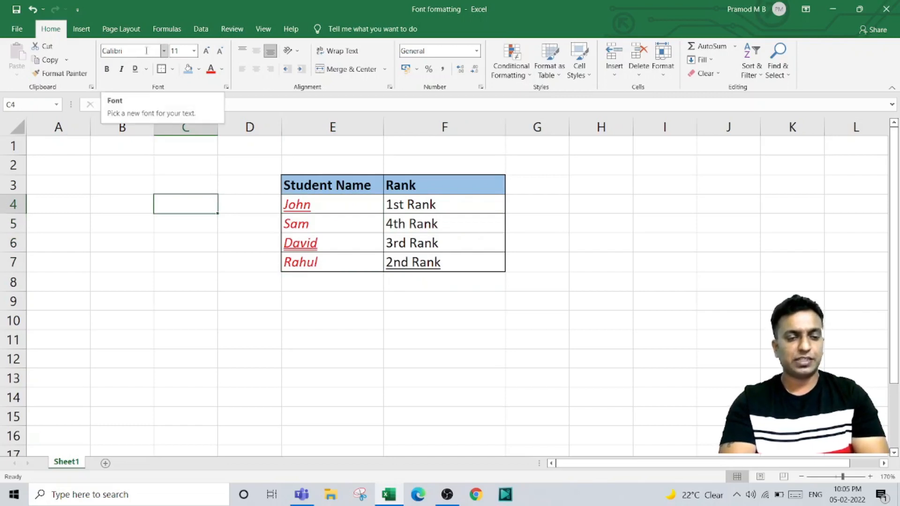
# - Set the font of the rank entries in F4:F7 to Arial Black
pyautogui.click(164, 52)
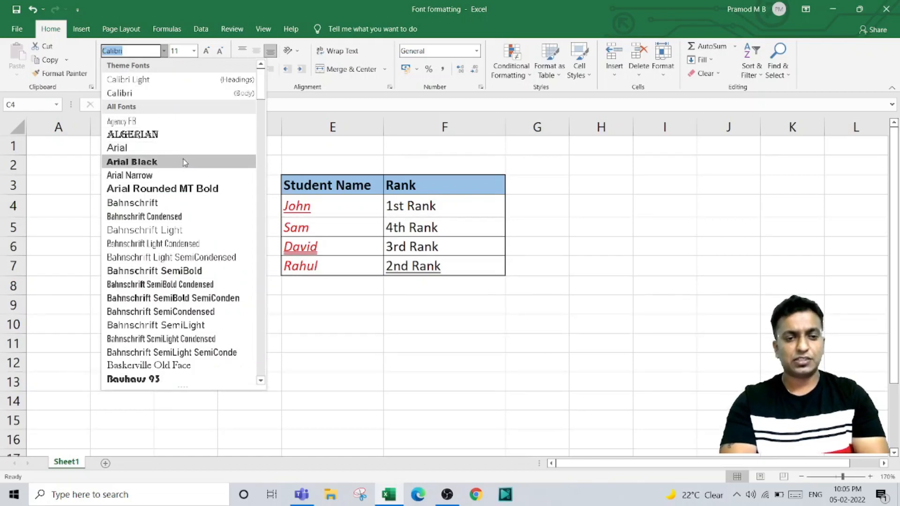
pyautogui.click(367, 185)
pyautogui.moveTo(418, 203); pyautogui.dragTo(420, 260)
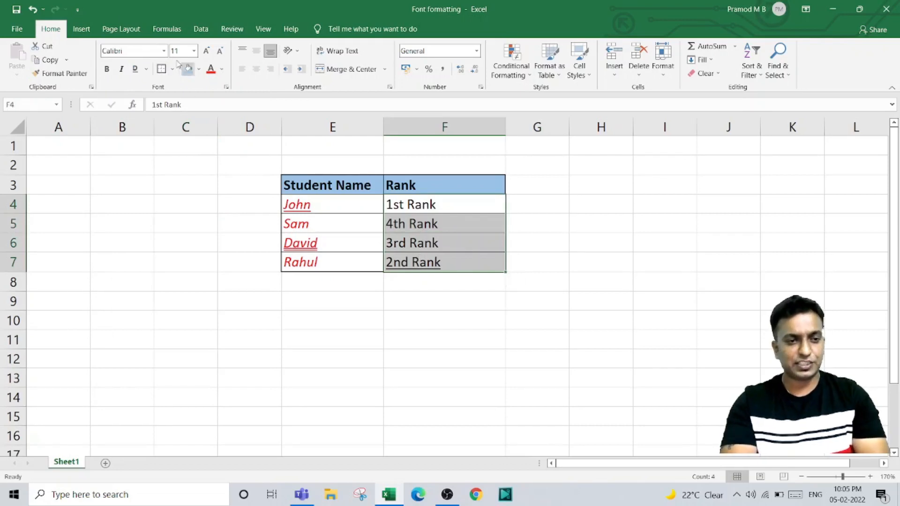
pyautogui.click(164, 51)
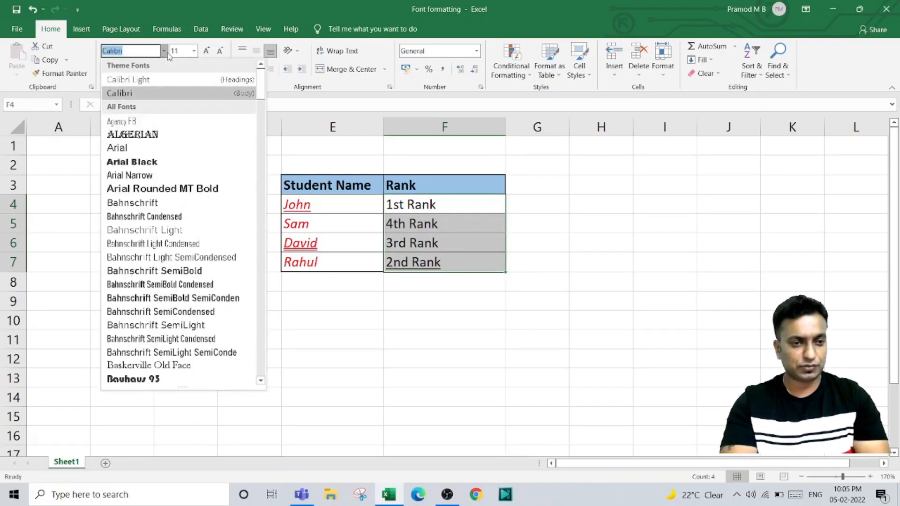
pyautogui.click(181, 165)
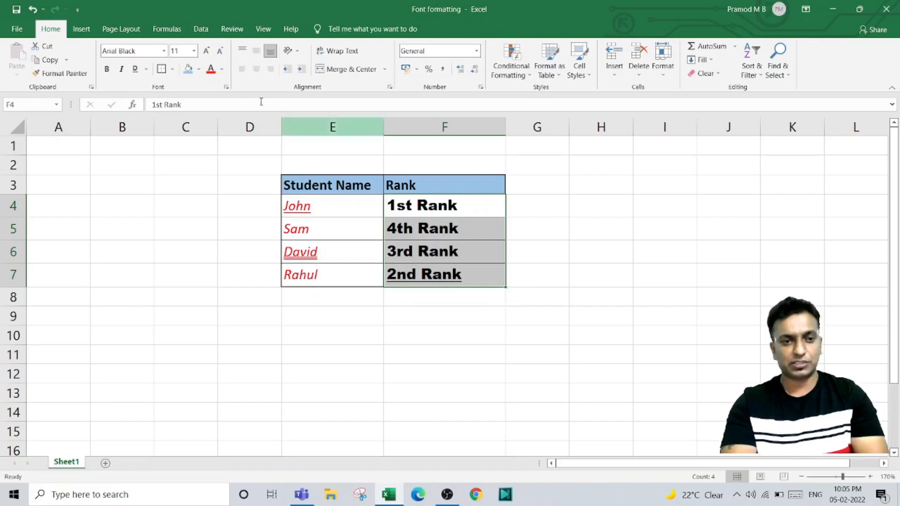
# - Switch the font of the rank entries in F4:F7 to Arial
pyautogui.click(161, 53)
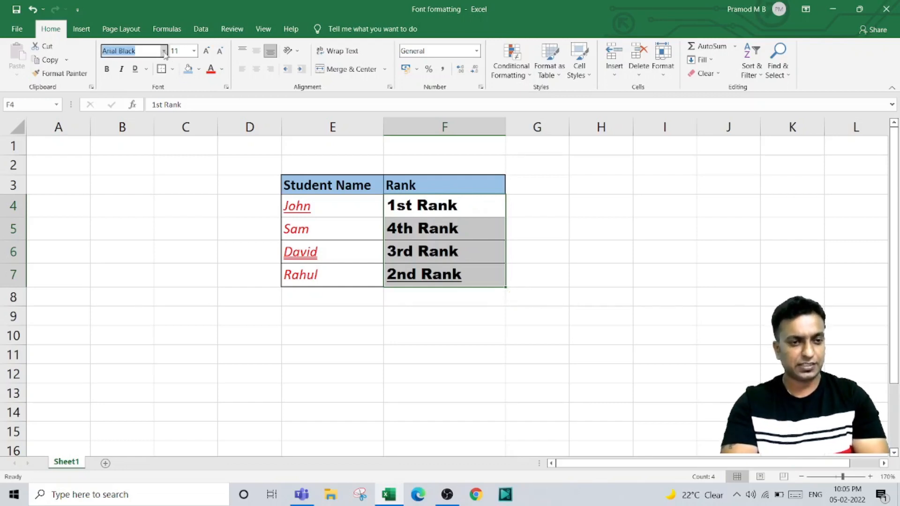
pyautogui.click(163, 52)
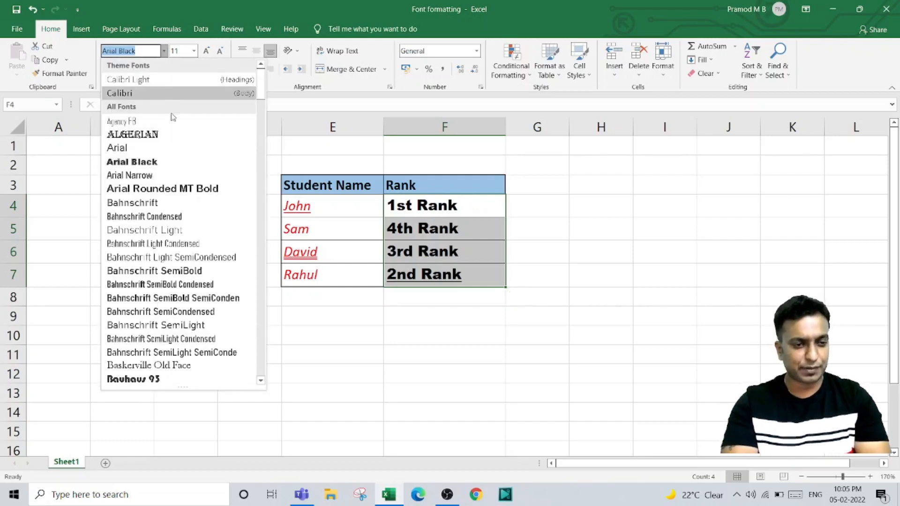
pyautogui.click(126, 145)
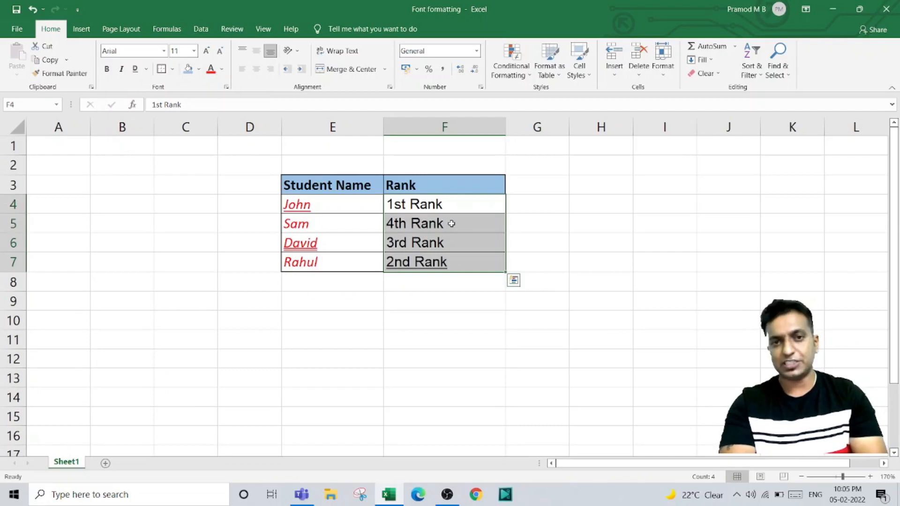
pyautogui.click(270, 181)
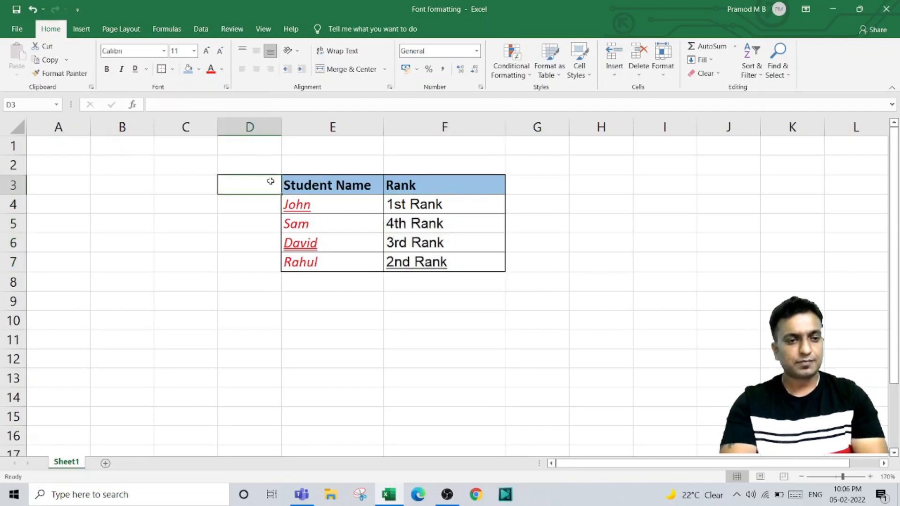
# - Set the font size of the rank entries in F4:F7 to 8
pyautogui.click(422, 204)
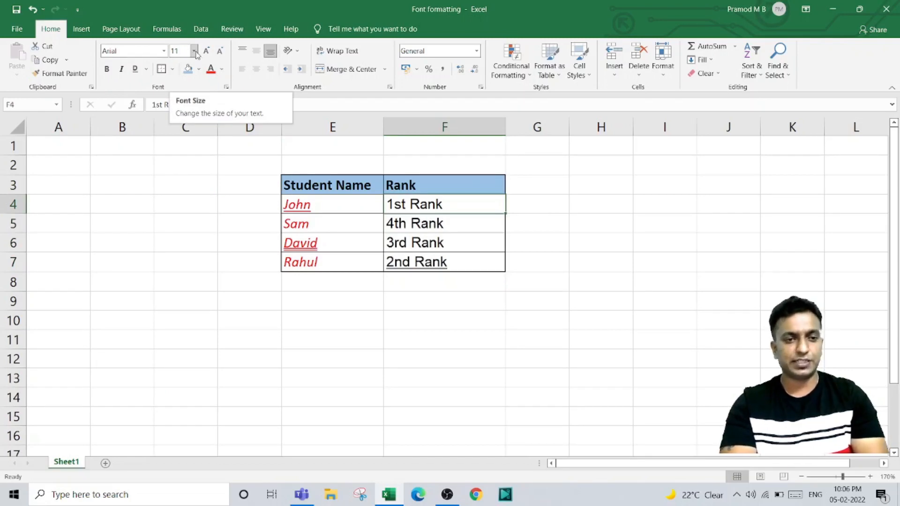
pyautogui.moveTo(438, 204); pyautogui.dragTo(427, 261)
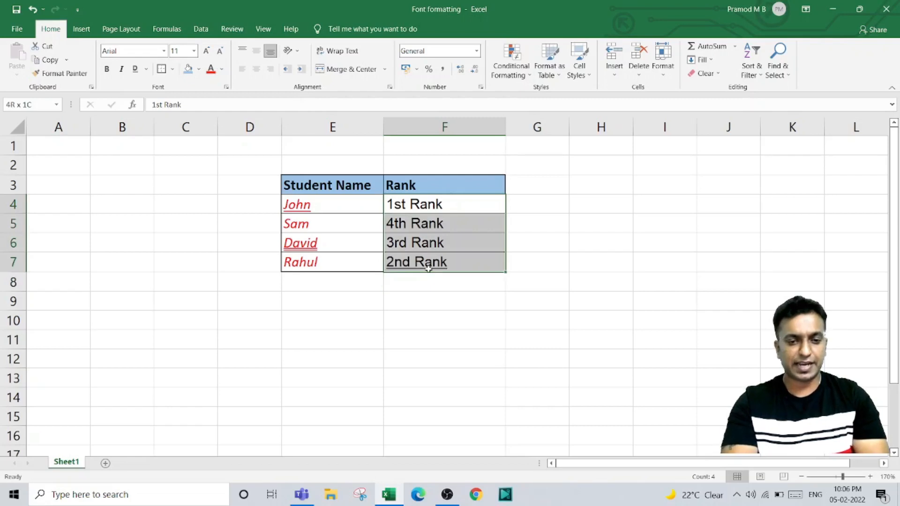
pyautogui.click(194, 51)
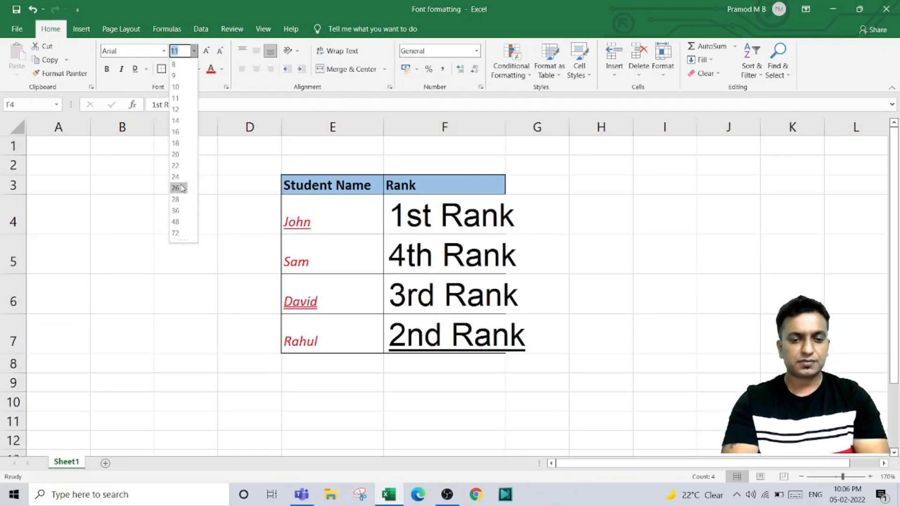
pyautogui.click(178, 63)
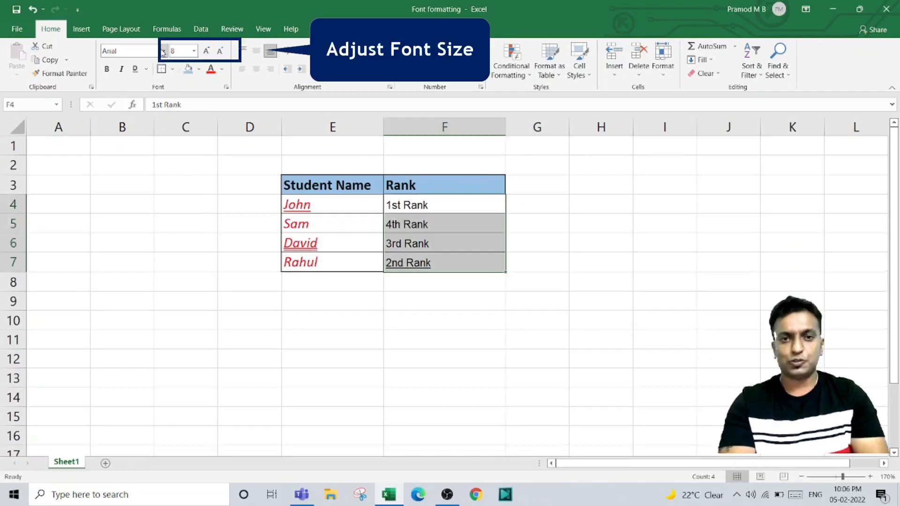
# - Increase the font size of the rank entries in F4:F7 stepwise to 18
pyautogui.click(207, 50)
pyautogui.click(207, 50)
pyautogui.click(206, 50)
pyautogui.click(207, 50)
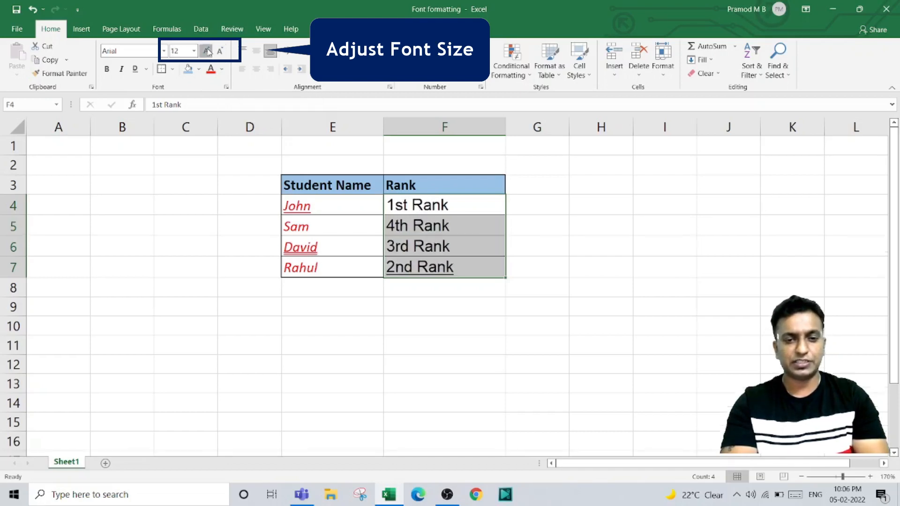
pyautogui.click(206, 50)
pyautogui.click(207, 50)
pyautogui.click(207, 51)
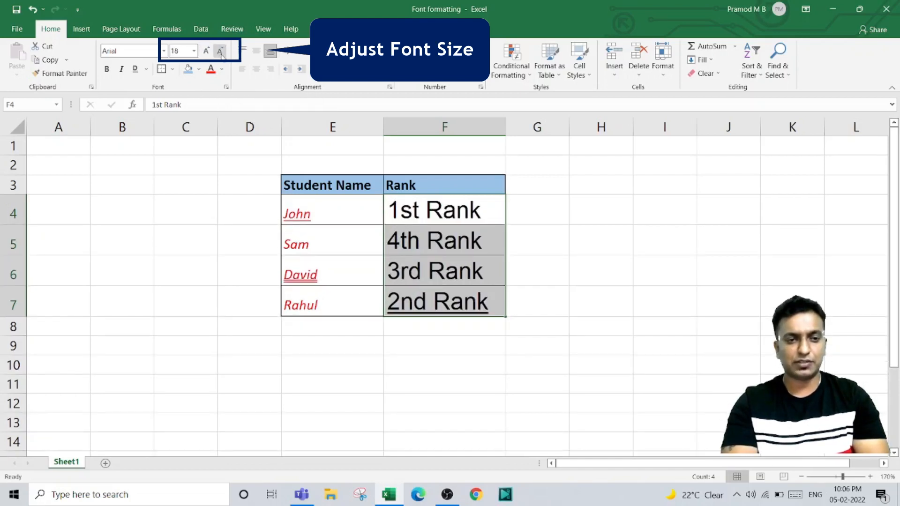
# - Decrease the font size of the rank entries in F4:F7 stepwise to 10
pyautogui.click(221, 51)
pyautogui.click(220, 51)
pyautogui.click(221, 51)
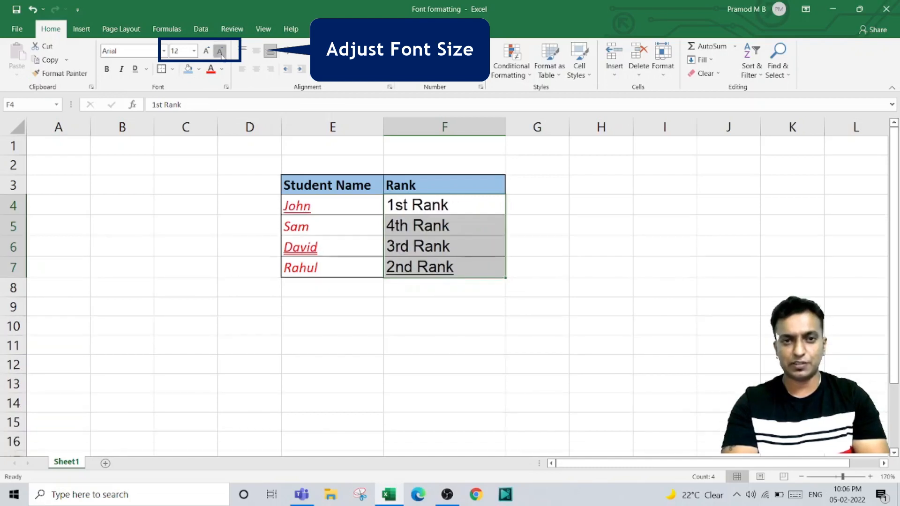
pyautogui.click(220, 51)
pyautogui.click(221, 51)
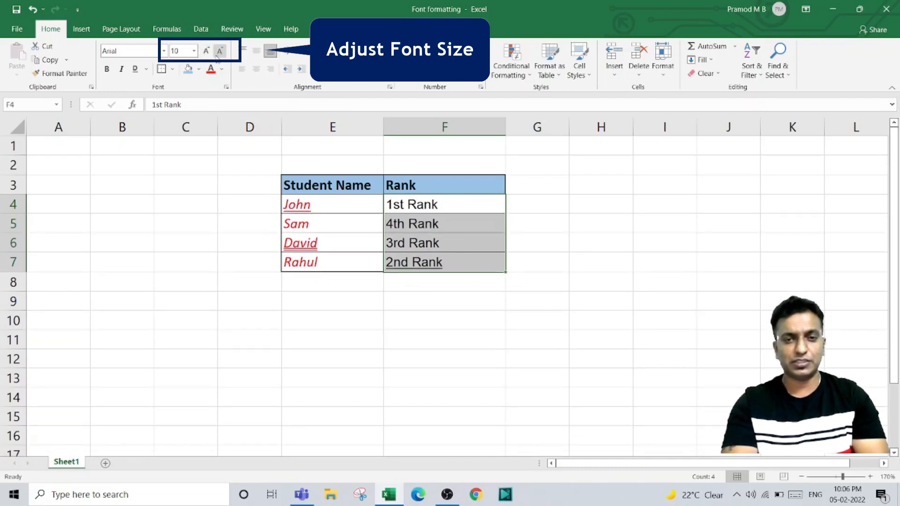
pyautogui.click(195, 52)
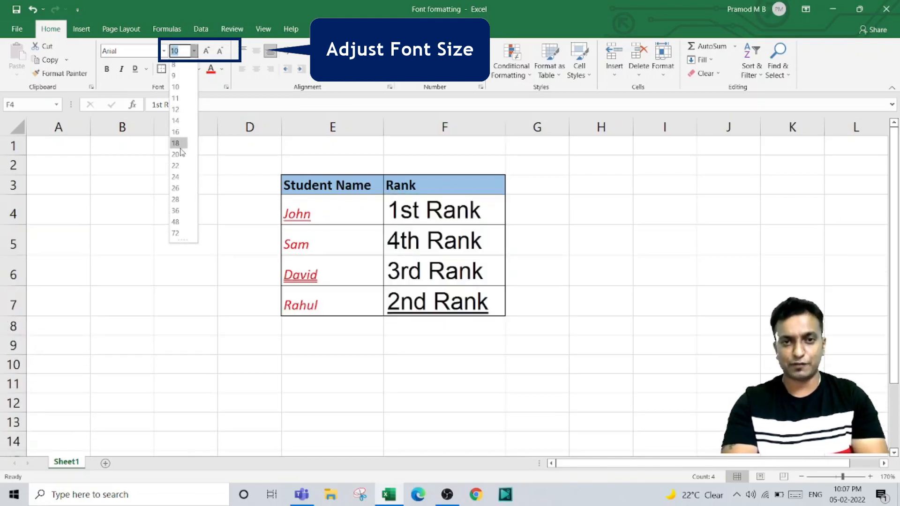
pyautogui.click(195, 50)
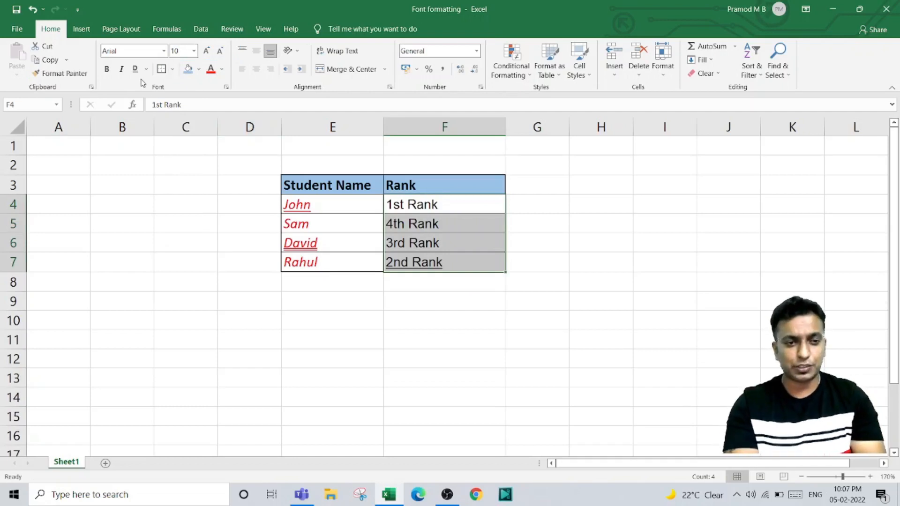
# - Review the Font options for F4:F7 in the Format Cells dialog and close it without applying changes
pyautogui.click(226, 89)
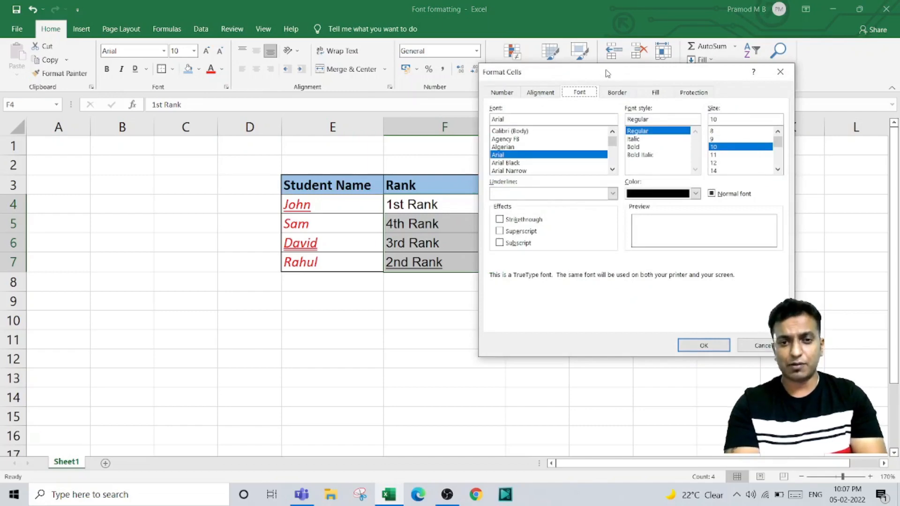
pyautogui.moveTo(607, 73); pyautogui.dragTo(621, 105)
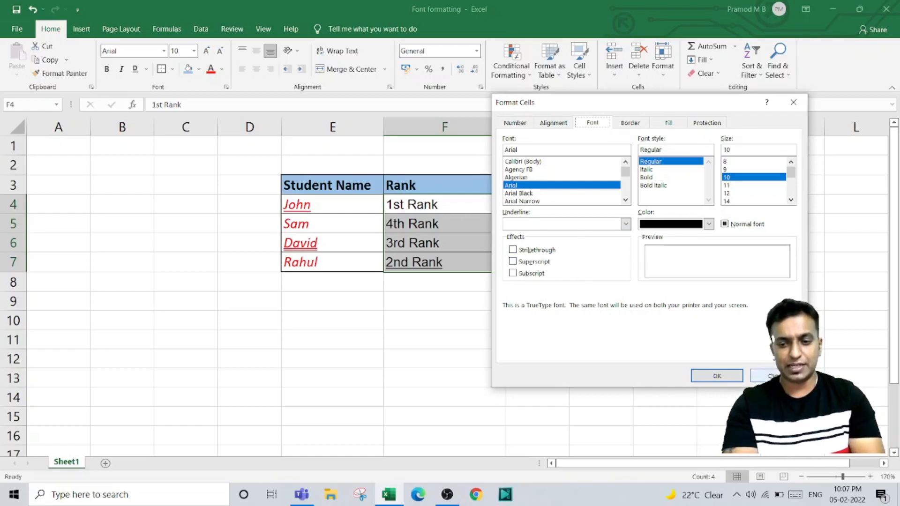
pyautogui.click(772, 376)
pyautogui.click(653, 305)
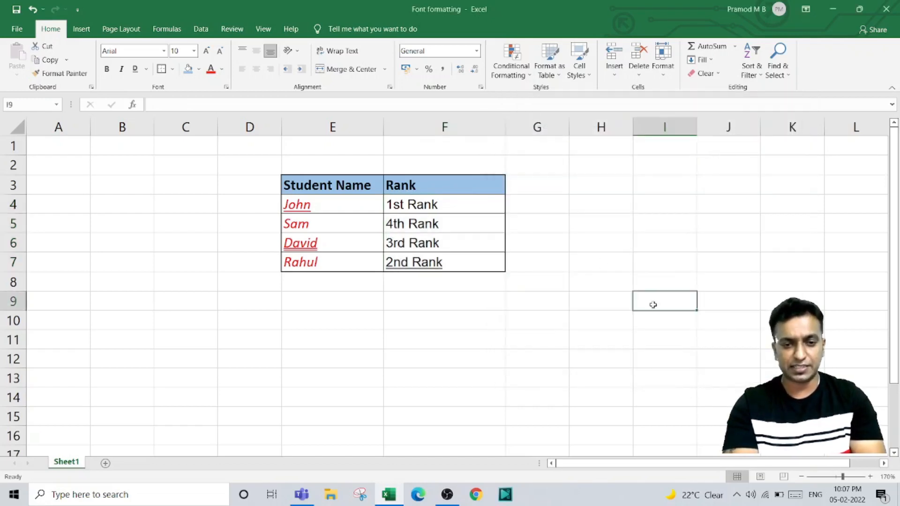
# - Apply the Strikethrough effect to the "1st Rank" entry in F4 through the Format Cells font settings
pyautogui.click(466, 205)
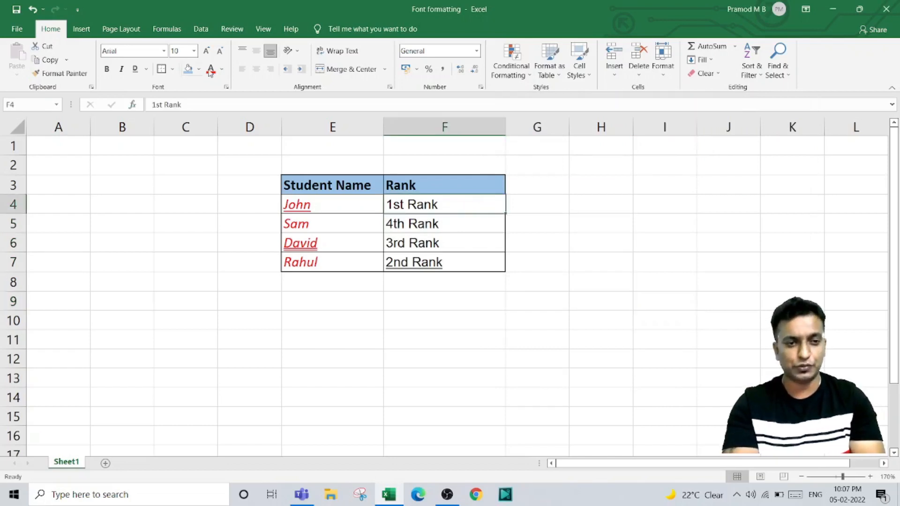
pyautogui.click(227, 88)
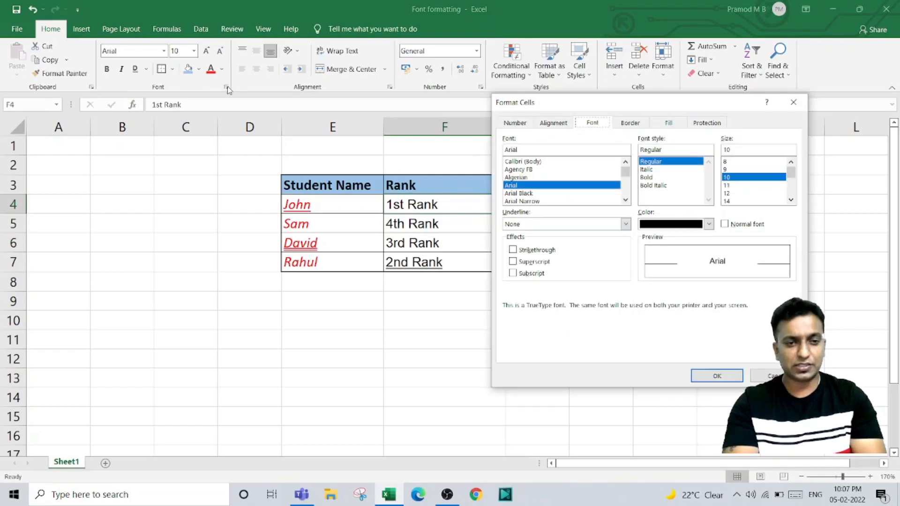
pyautogui.click(539, 250)
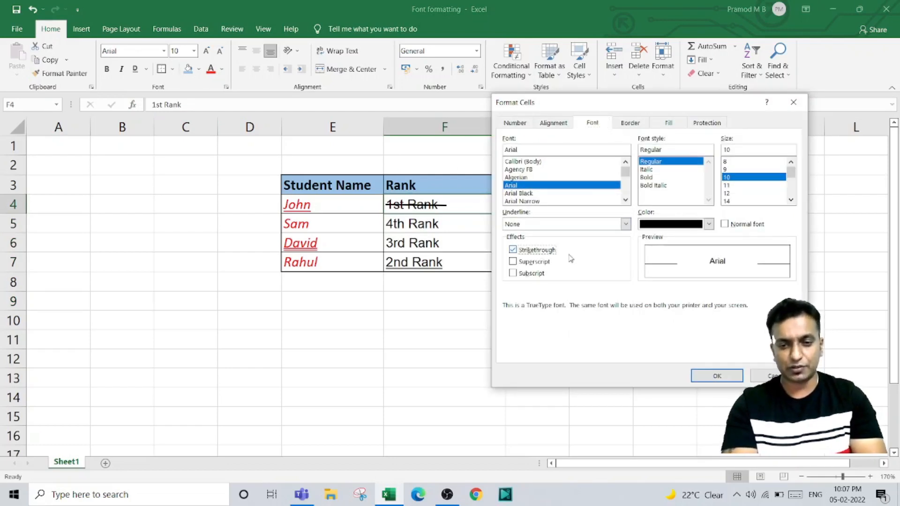
pyautogui.click(717, 377)
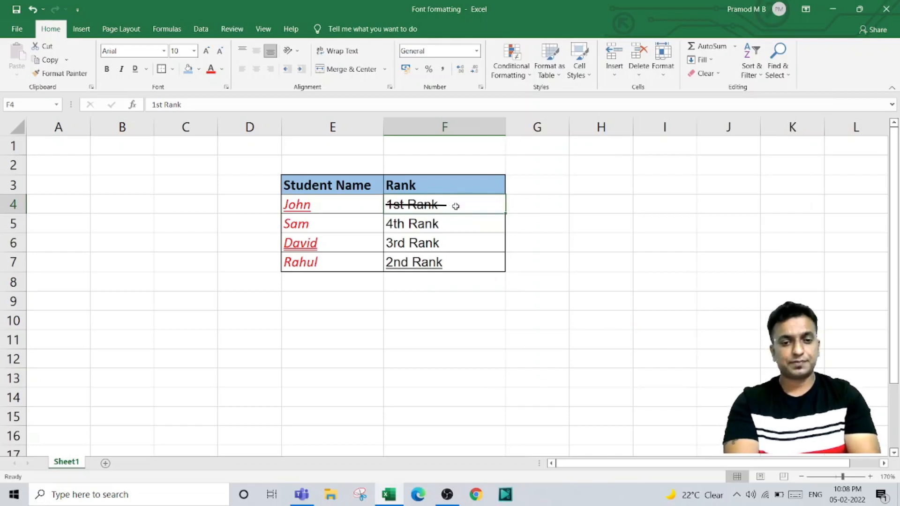
# - Format the "th" in the "4th Rank" entry of F5 as Superscript through the Format Cells font settings
pyautogui.press('Return')
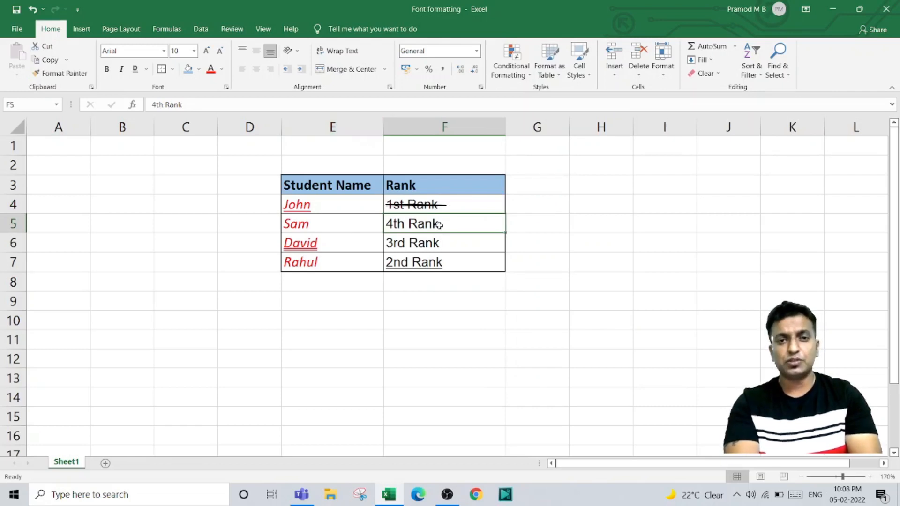
pyautogui.doubleClick(404, 224)
pyautogui.moveTo(404, 223); pyautogui.dragTo(398, 223)
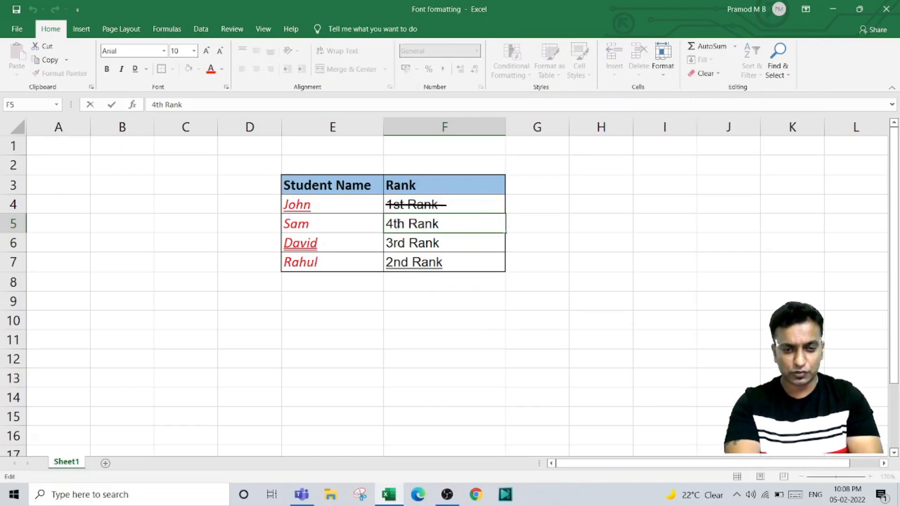
pyautogui.doubleClick(398, 224)
pyautogui.click(404, 224)
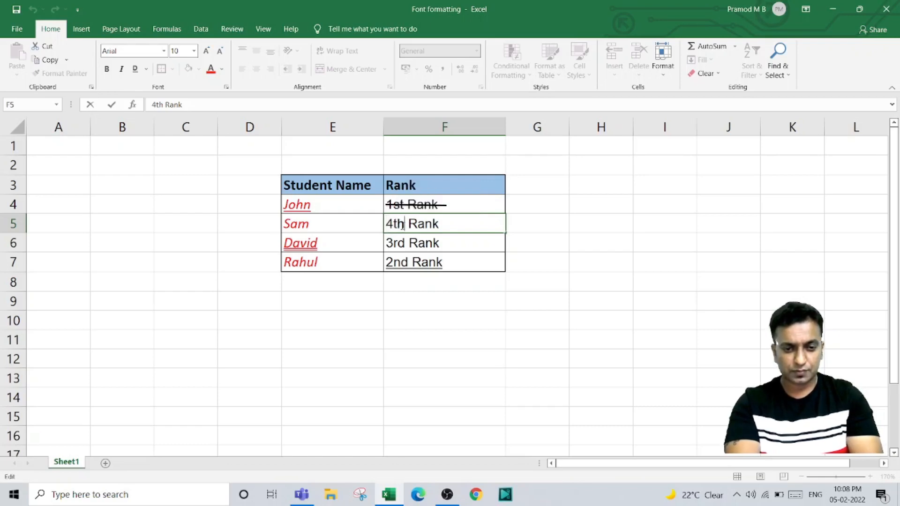
pyautogui.moveTo(404, 224); pyautogui.dragTo(393, 224)
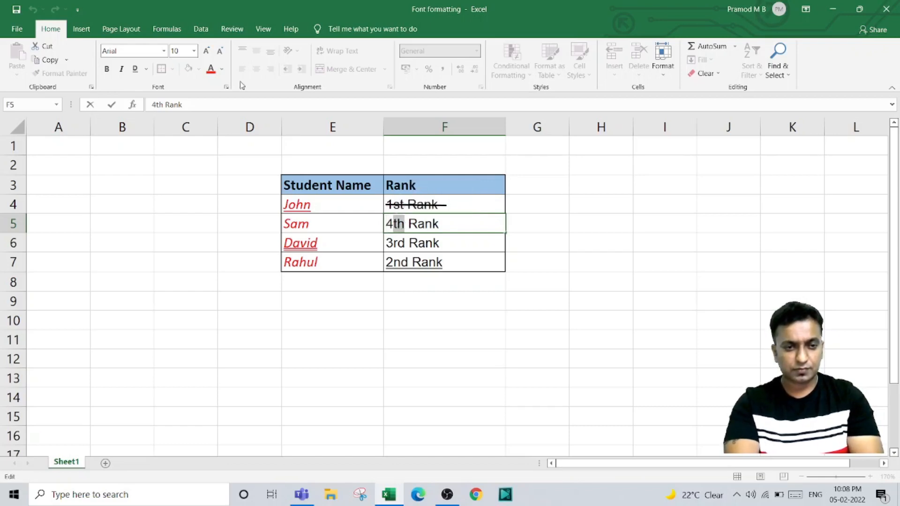
pyautogui.click(226, 87)
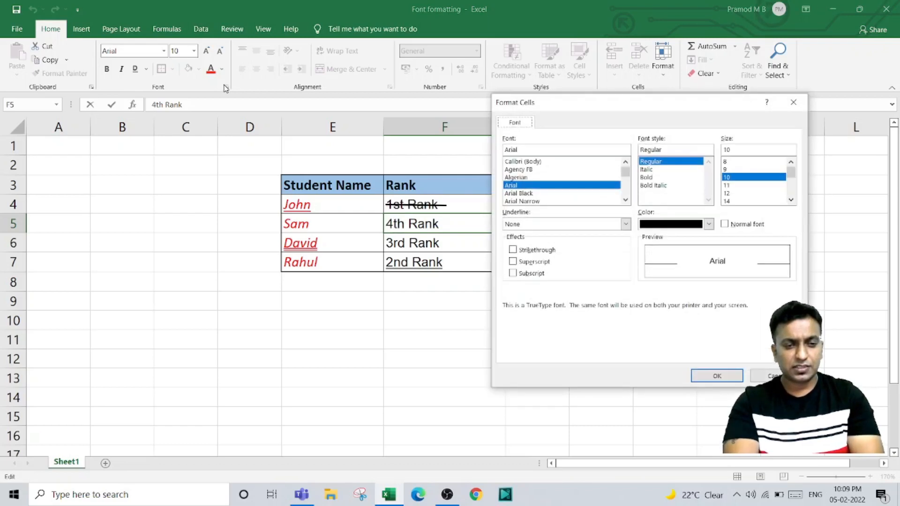
pyautogui.click(522, 265)
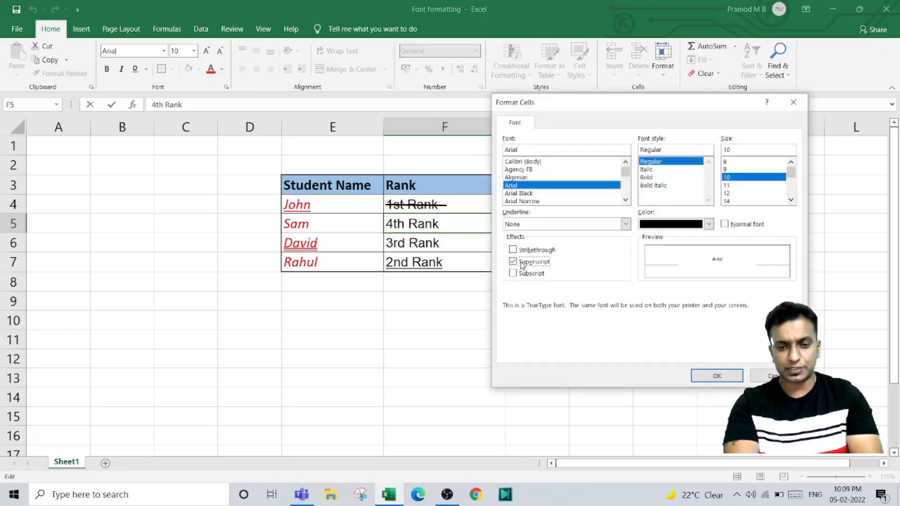
pyautogui.click(710, 376)
pyautogui.press('Return')
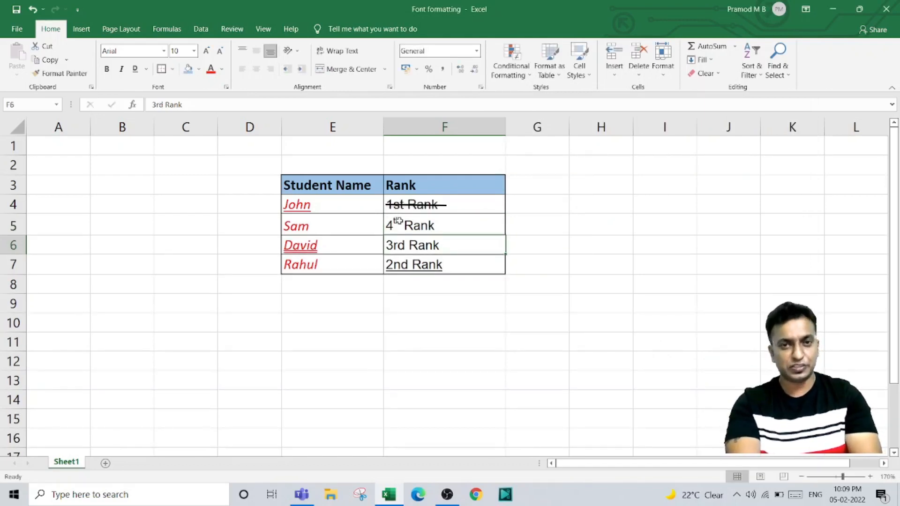
# - Format the word "Rank" in the "3rd Rank" entry of F6 as Subscript through the Format Cells font settings
pyautogui.doubleClick(407, 247)
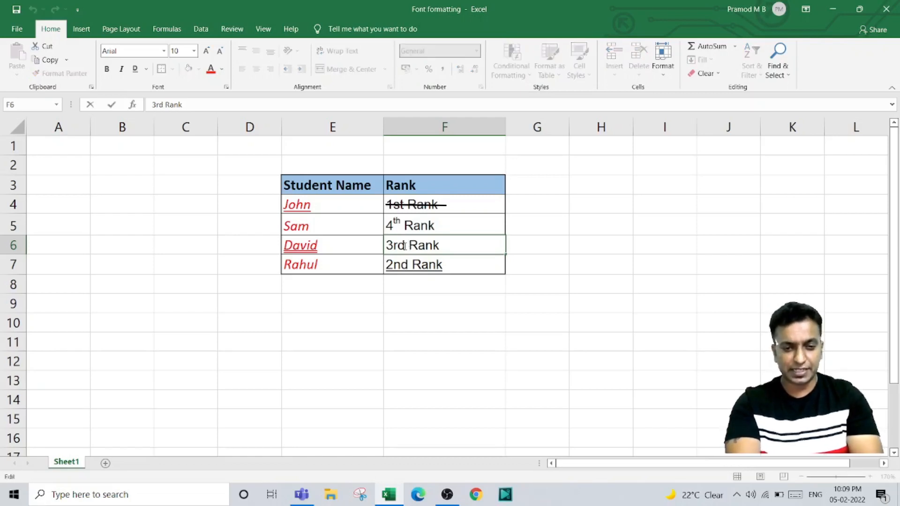
pyautogui.moveTo(399, 247); pyautogui.dragTo(406, 247)
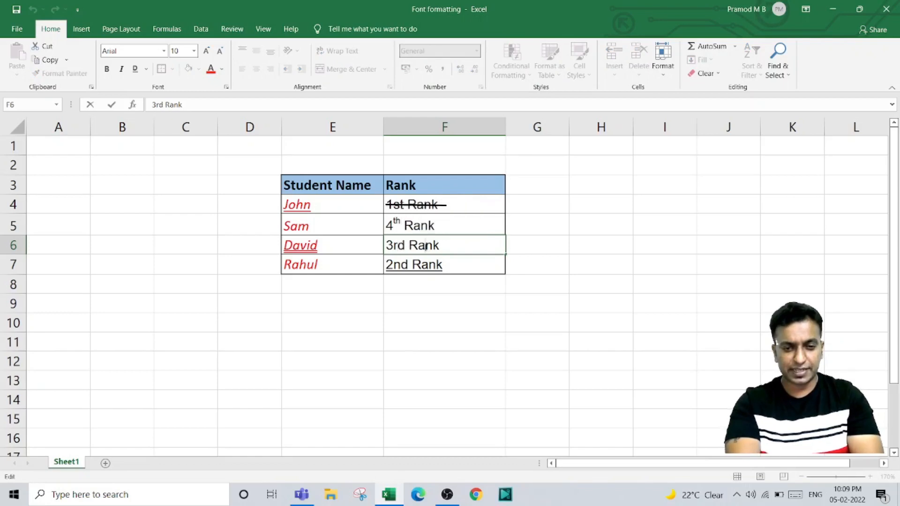
pyautogui.doubleClick(424, 245)
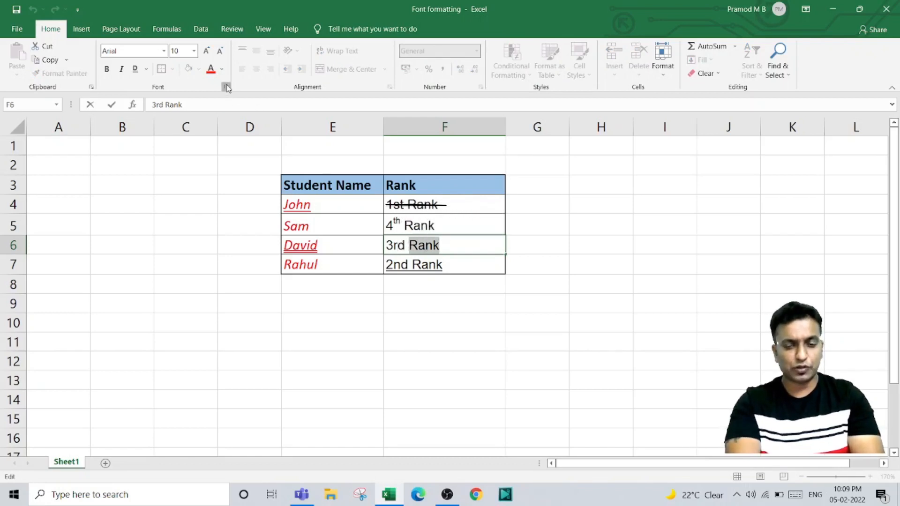
pyautogui.click(226, 87)
pyautogui.click(523, 275)
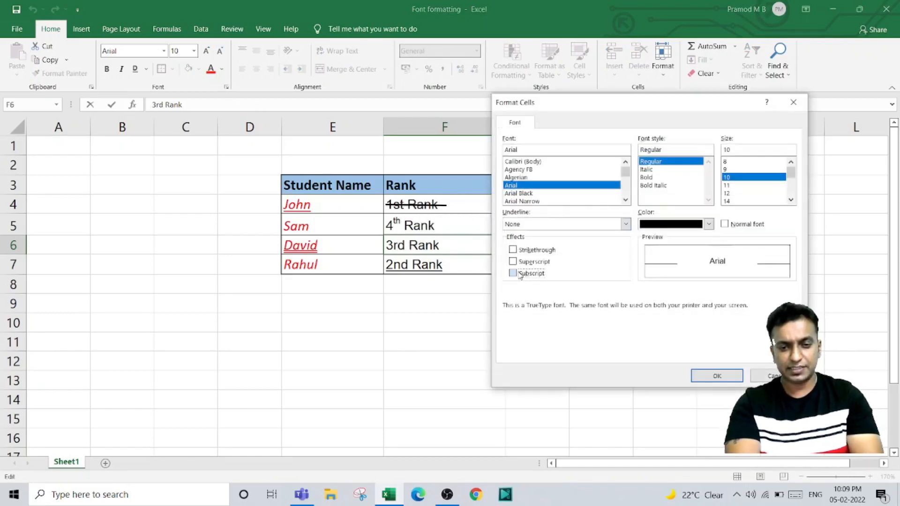
pyautogui.click(713, 376)
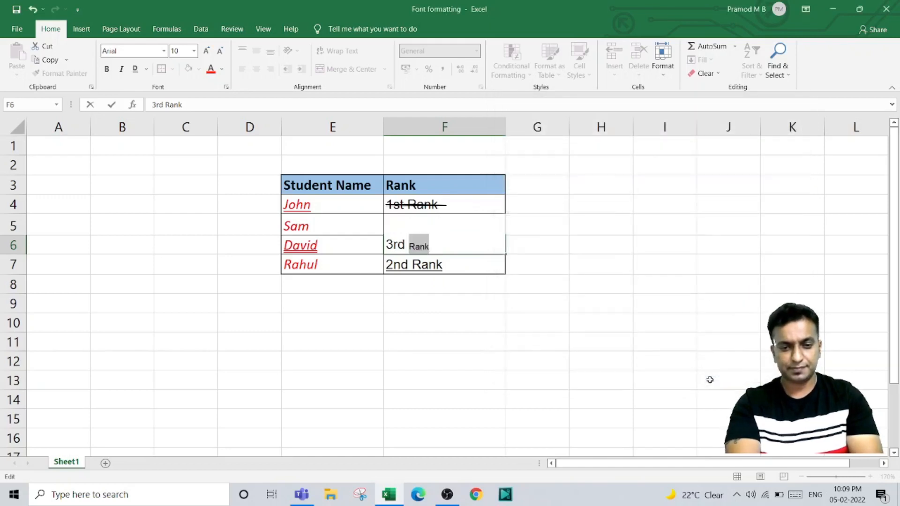
pyautogui.click(710, 380)
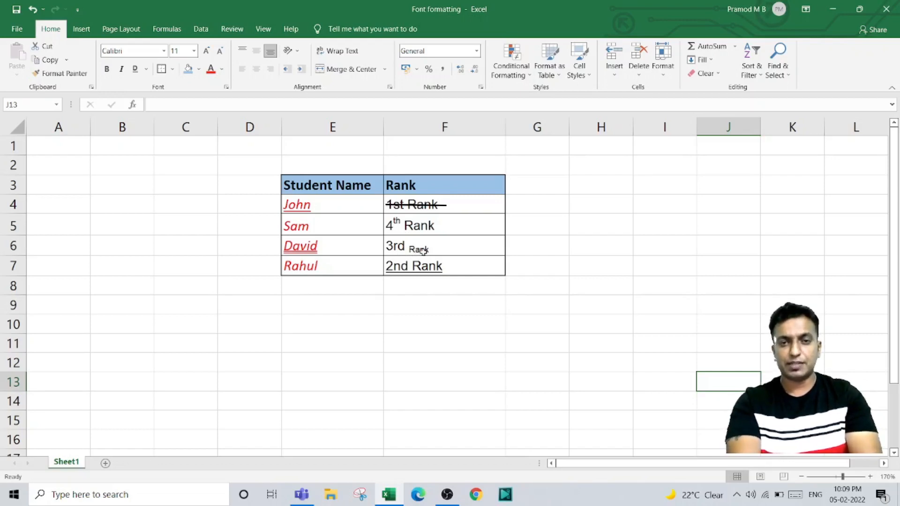
pyautogui.click(440, 204)
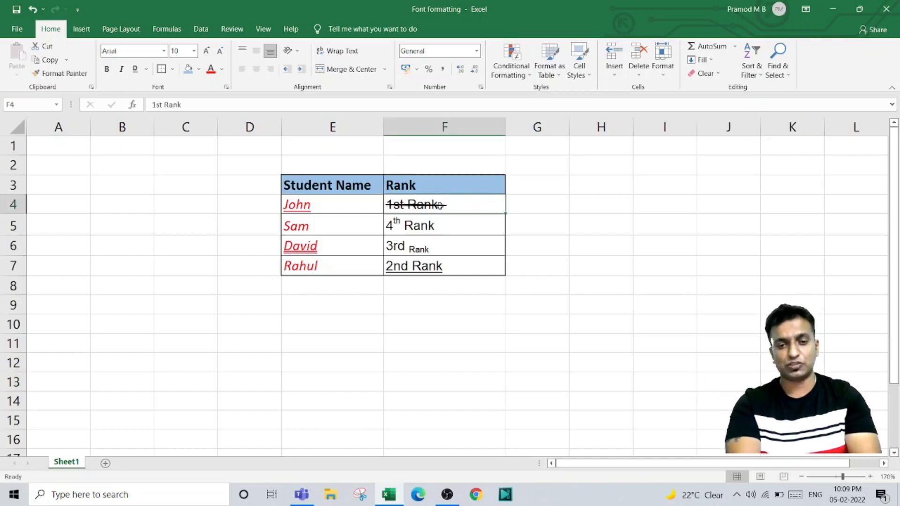
pyautogui.click(432, 228)
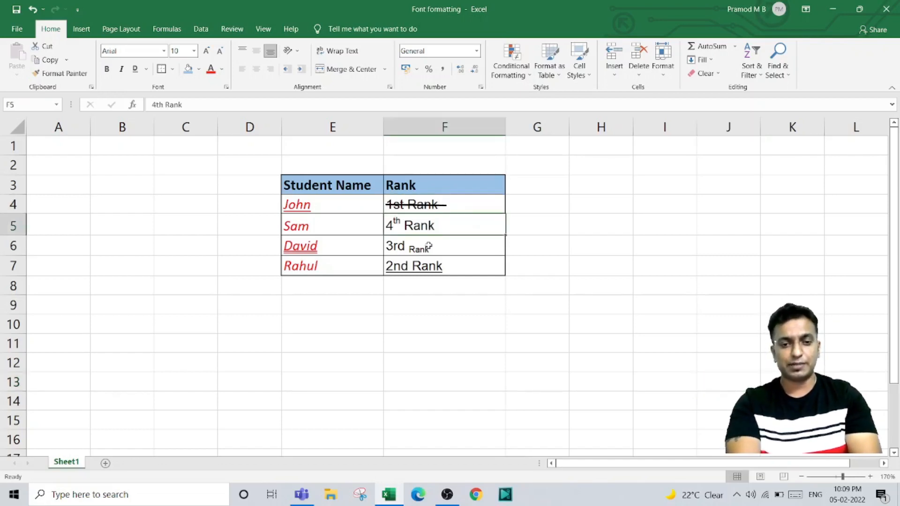
pyautogui.click(429, 247)
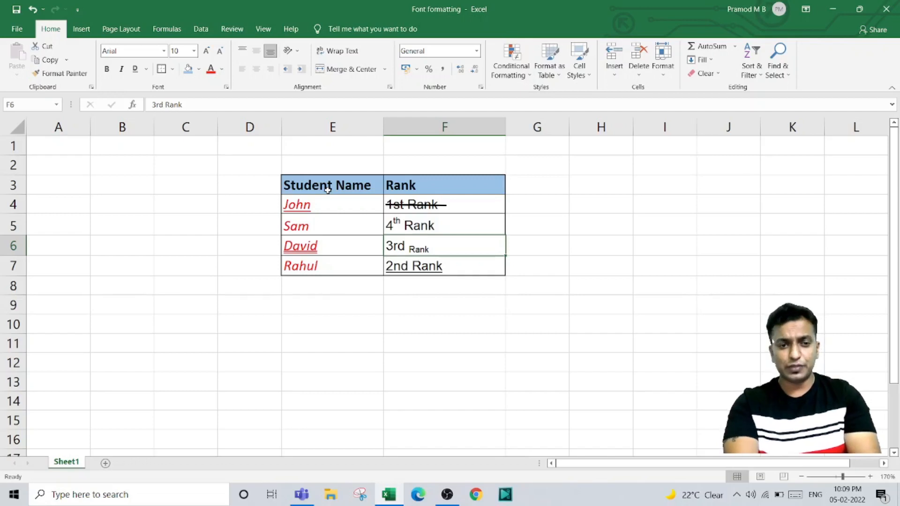
# - Apply a two-colour horizontal gradient fill of light blue and white to header cells E3:F3, using the variant with the white band in the middle
pyautogui.moveTo(328, 189); pyautogui.dragTo(394, 188)
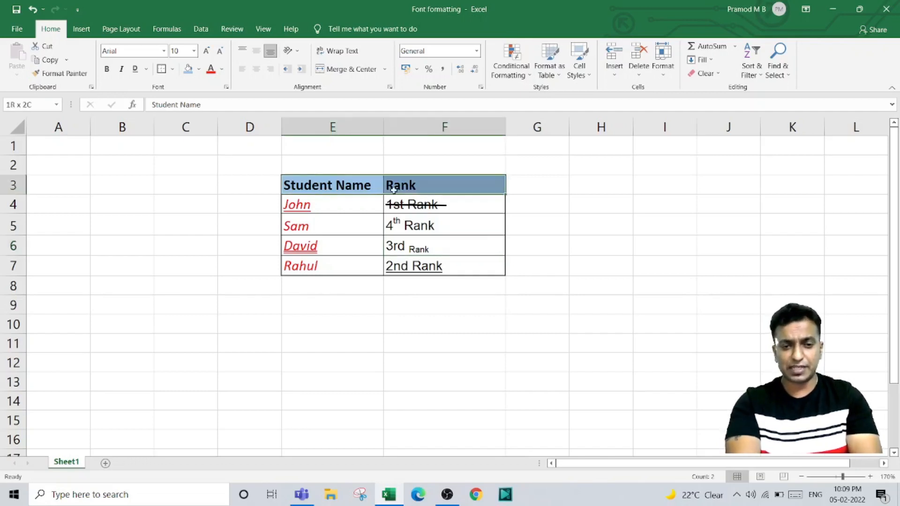
pyautogui.click(226, 87)
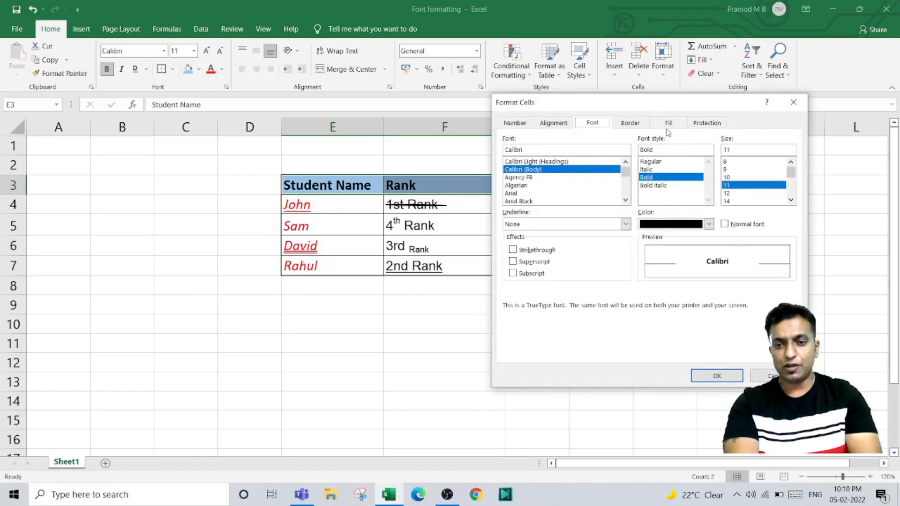
pyautogui.click(671, 123)
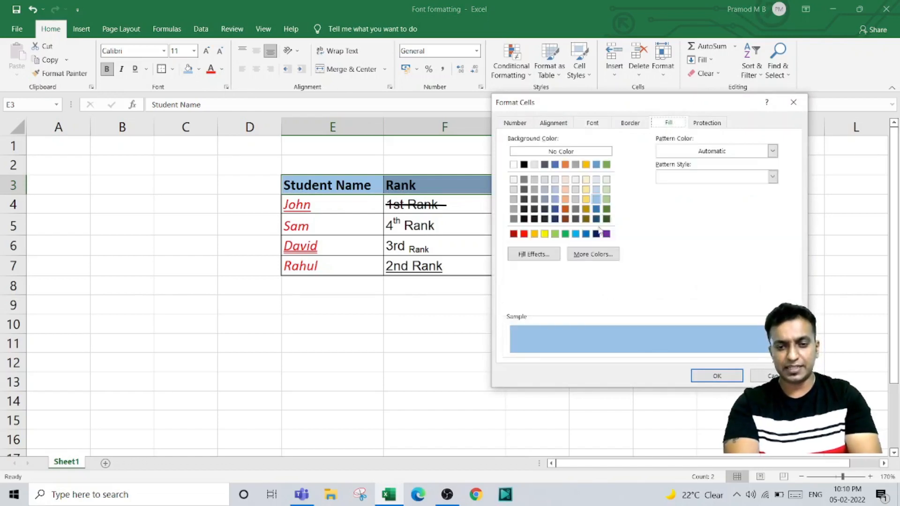
pyautogui.click(534, 254)
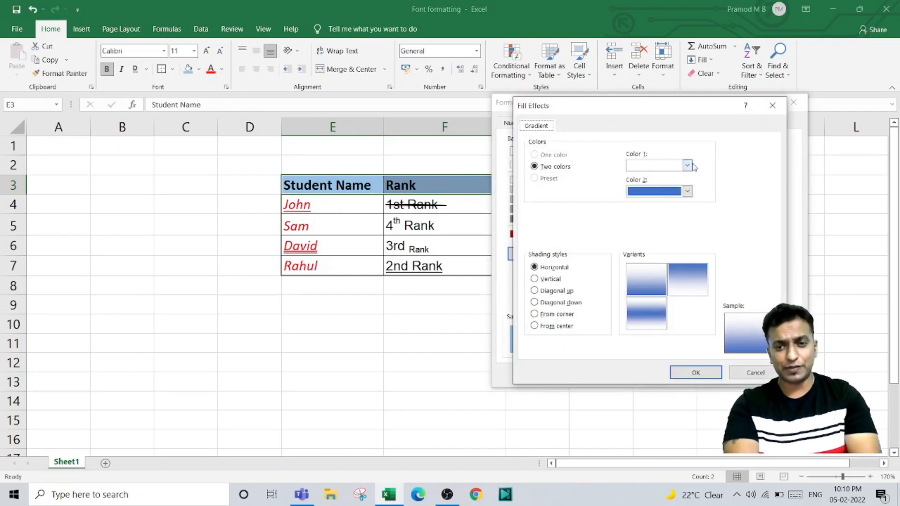
pyautogui.click(688, 166)
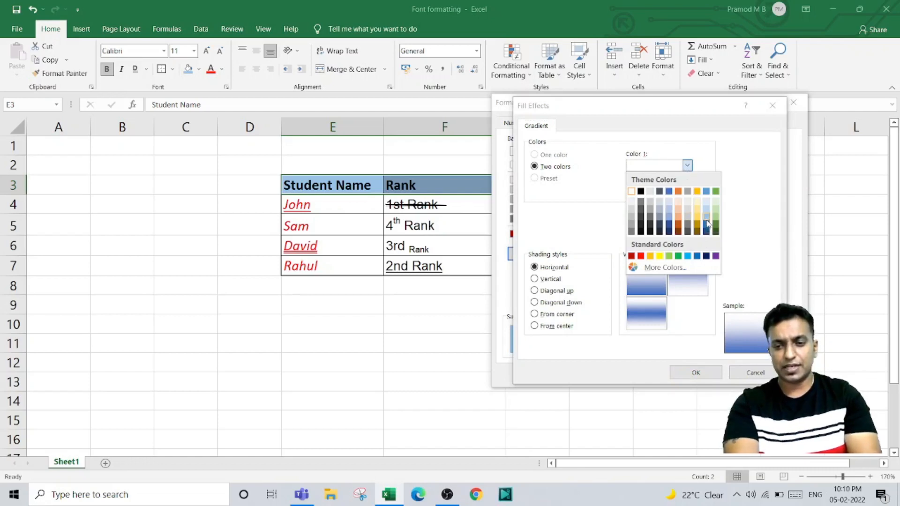
pyautogui.click(706, 218)
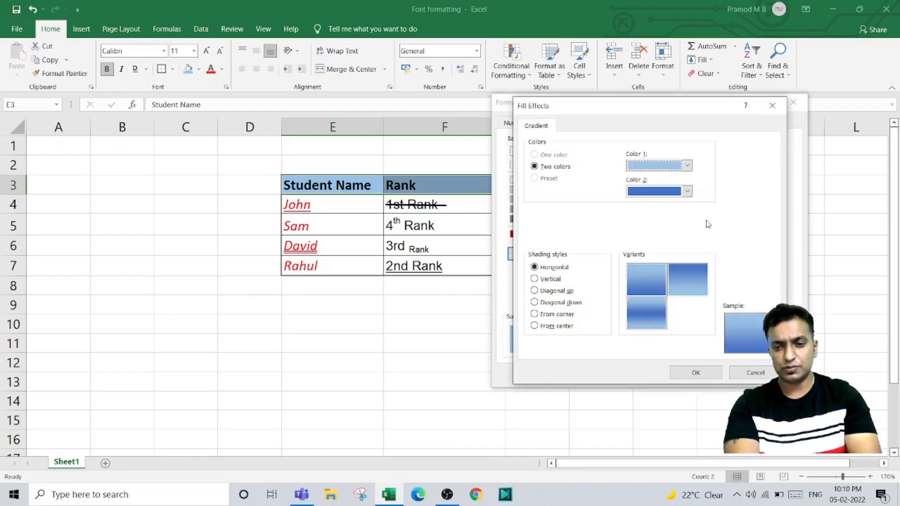
pyautogui.click(688, 191)
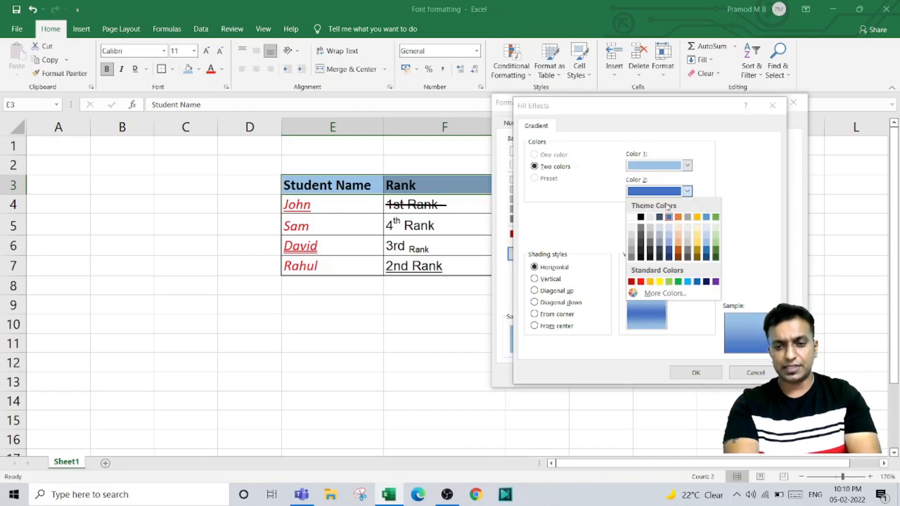
pyautogui.click(632, 217)
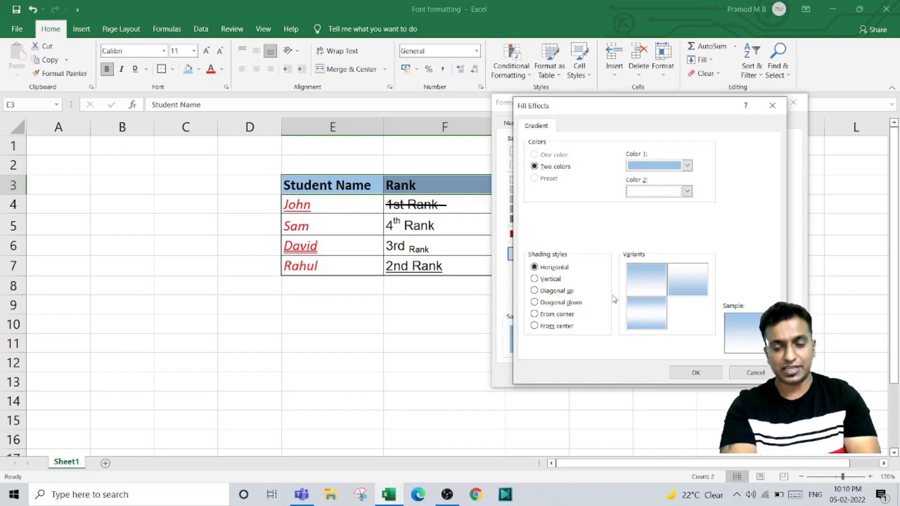
pyautogui.click(646, 320)
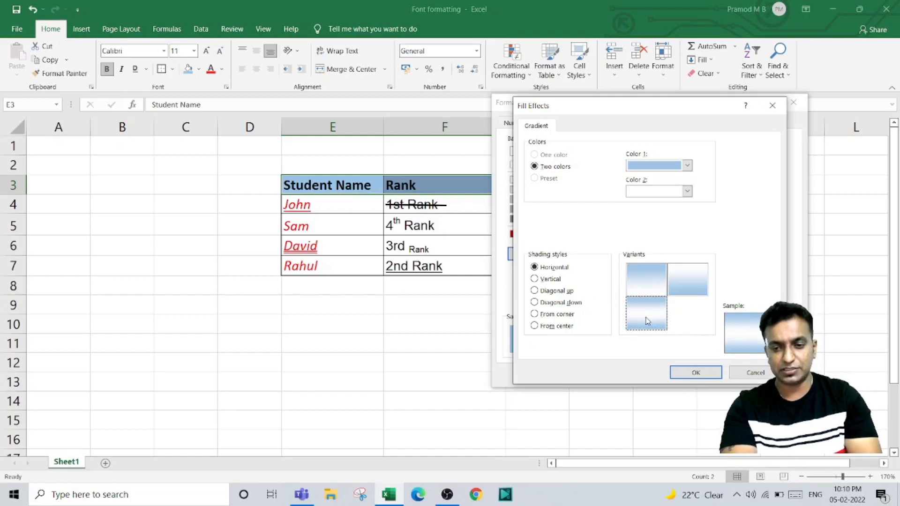
pyautogui.click(696, 374)
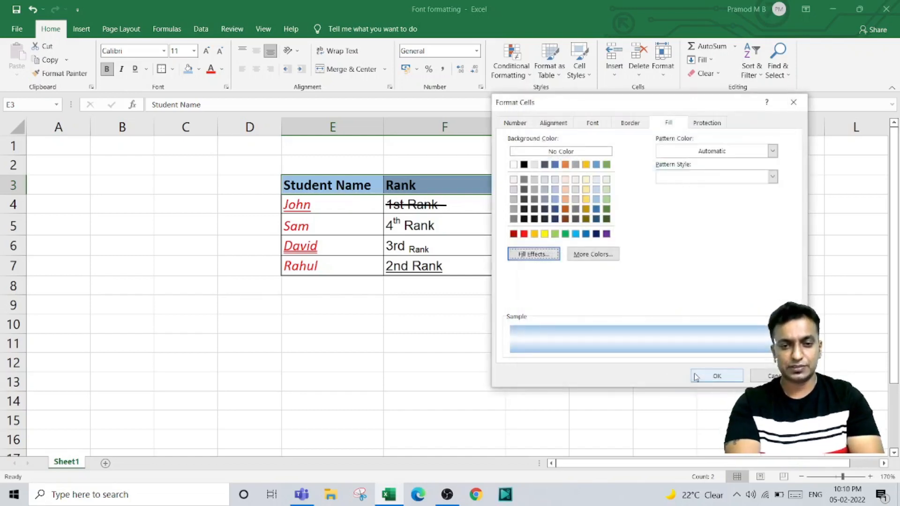
pyautogui.click(694, 376)
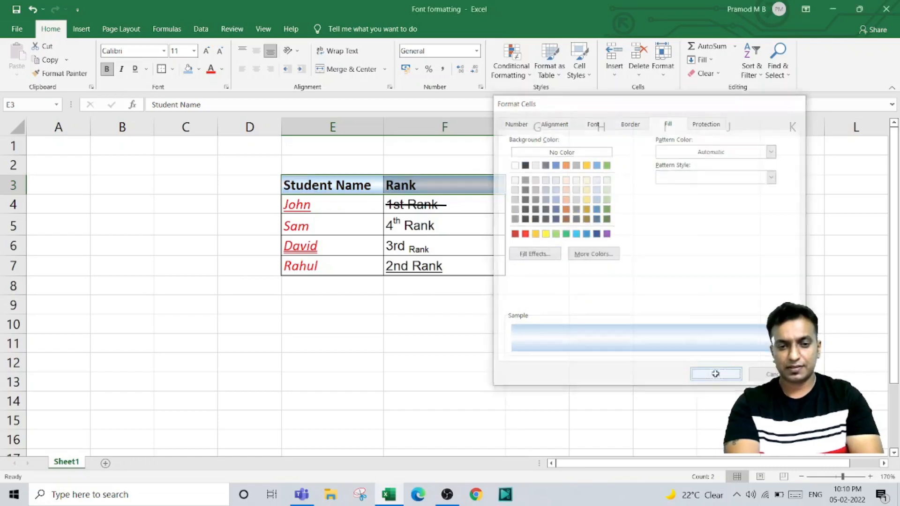
# - Open the Format Cells fill settings for H10 and review the Fill Effects and More Colors options without applying them
pyautogui.click(602, 323)
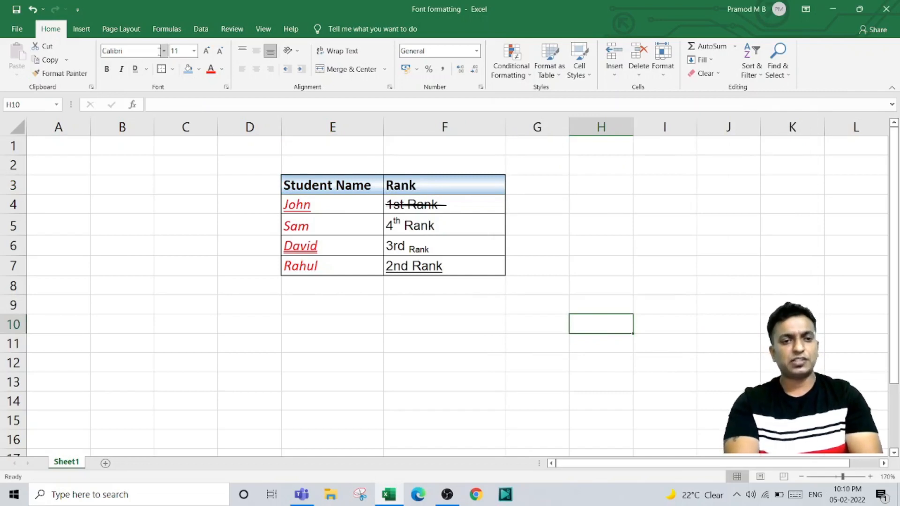
pyautogui.click(226, 88)
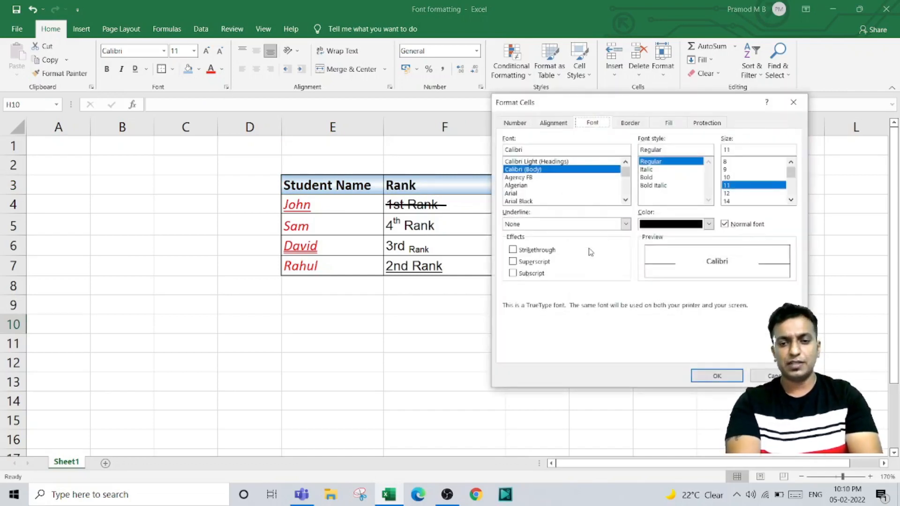
pyautogui.click(678, 127)
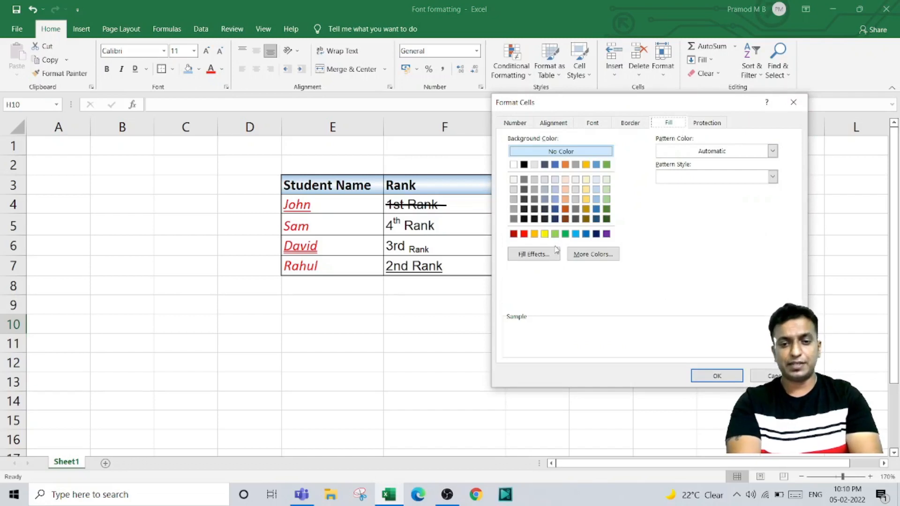
pyautogui.click(549, 259)
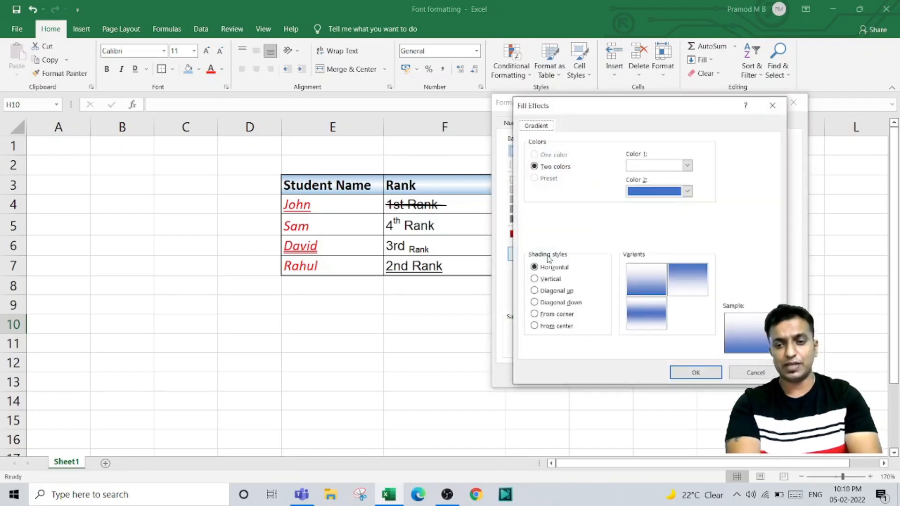
pyautogui.click(756, 373)
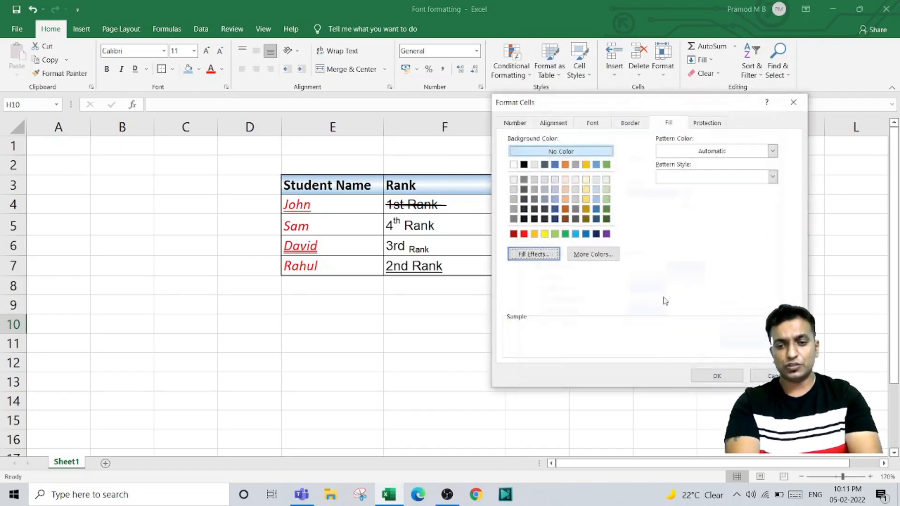
pyautogui.click(593, 256)
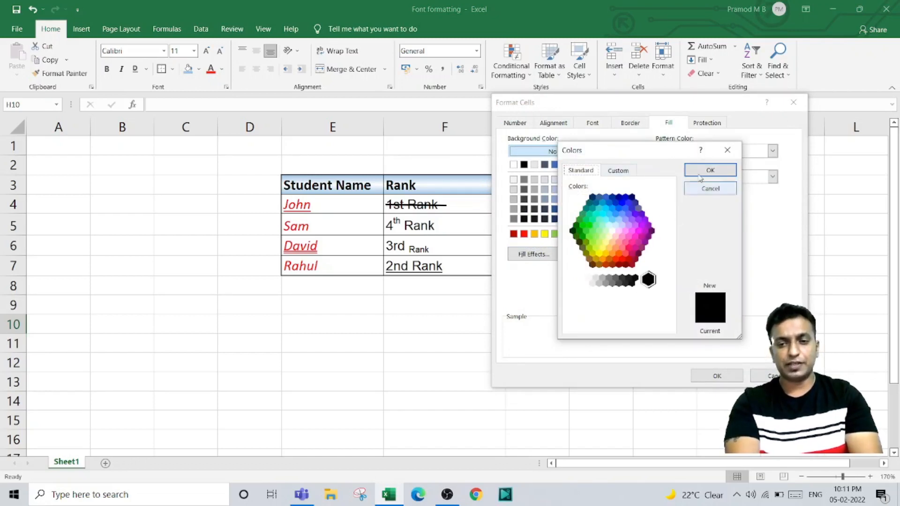
pyautogui.click(727, 150)
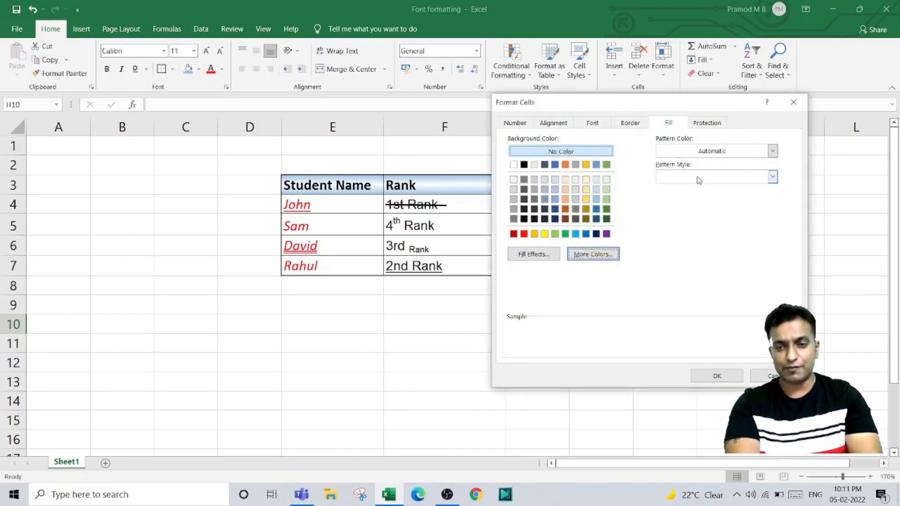
# - Fill cell H10 with the dark vertical stripe pattern style, keeping the automatic pattern colour
pyautogui.click(774, 178)
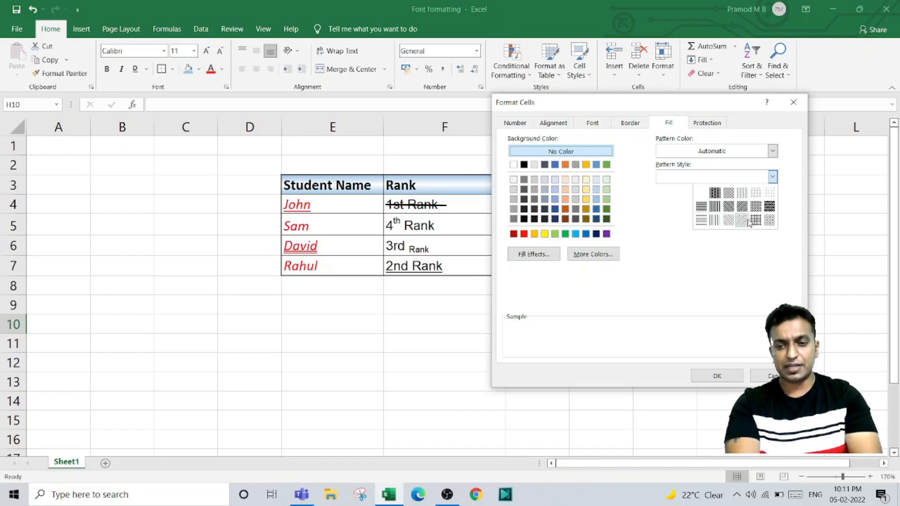
pyautogui.click(714, 206)
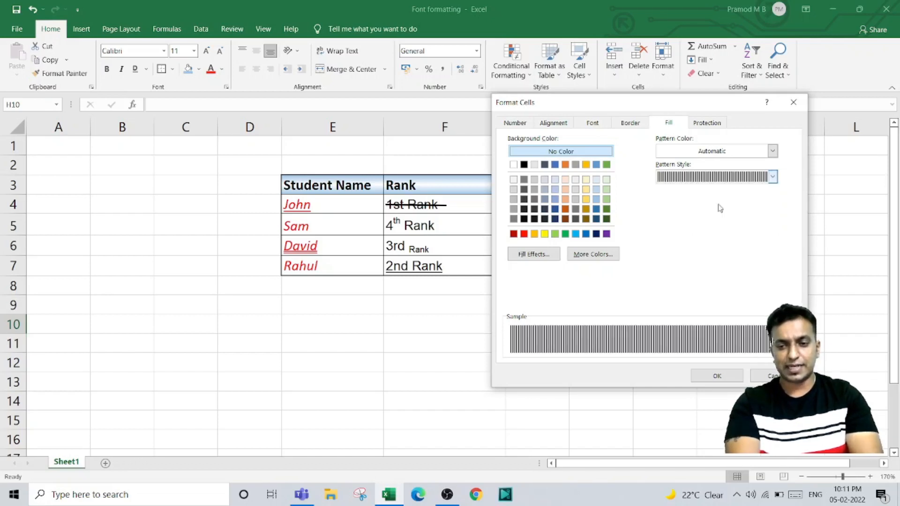
pyautogui.click(717, 375)
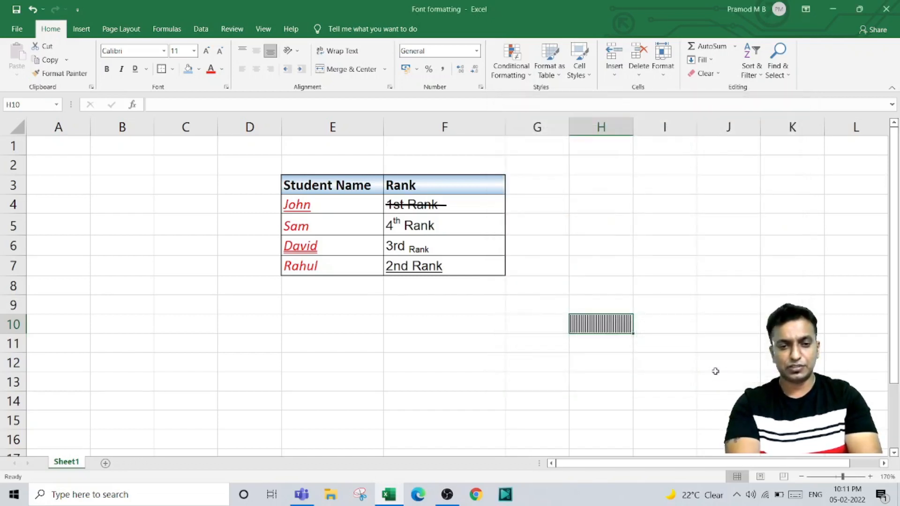
pyautogui.click(656, 362)
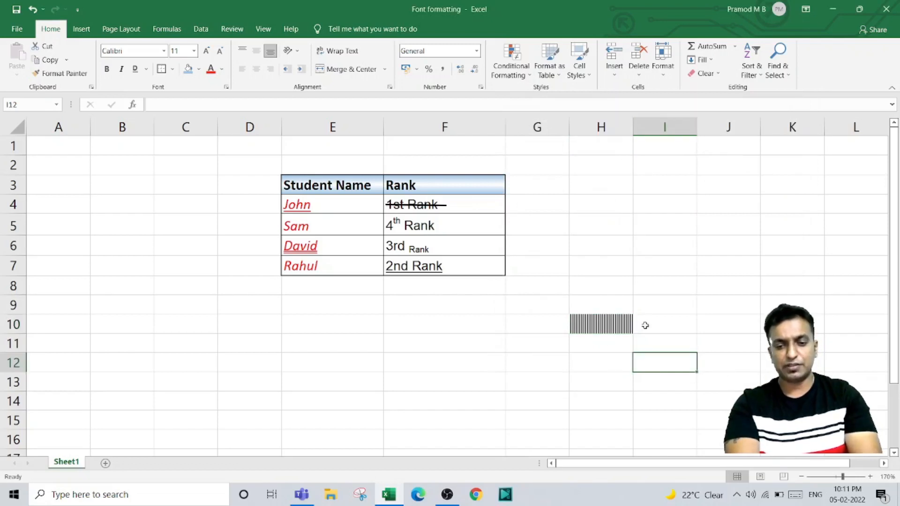
pyautogui.click(608, 324)
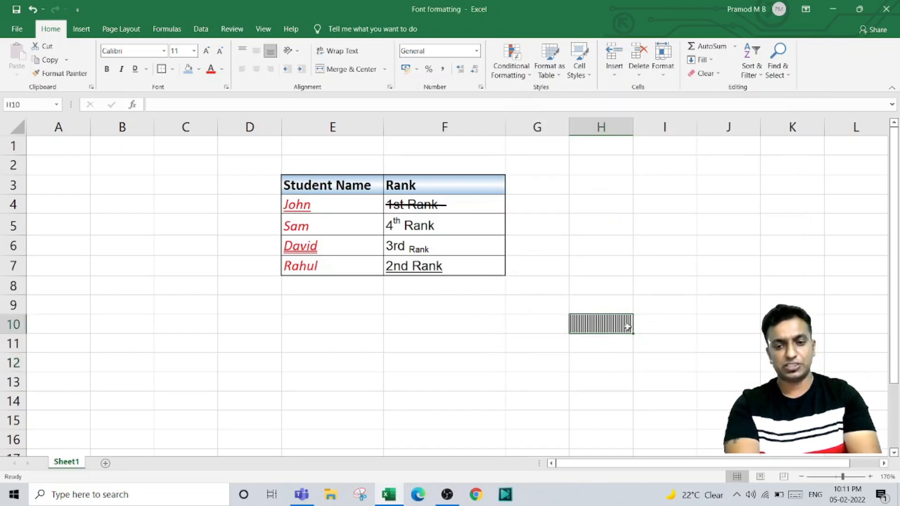